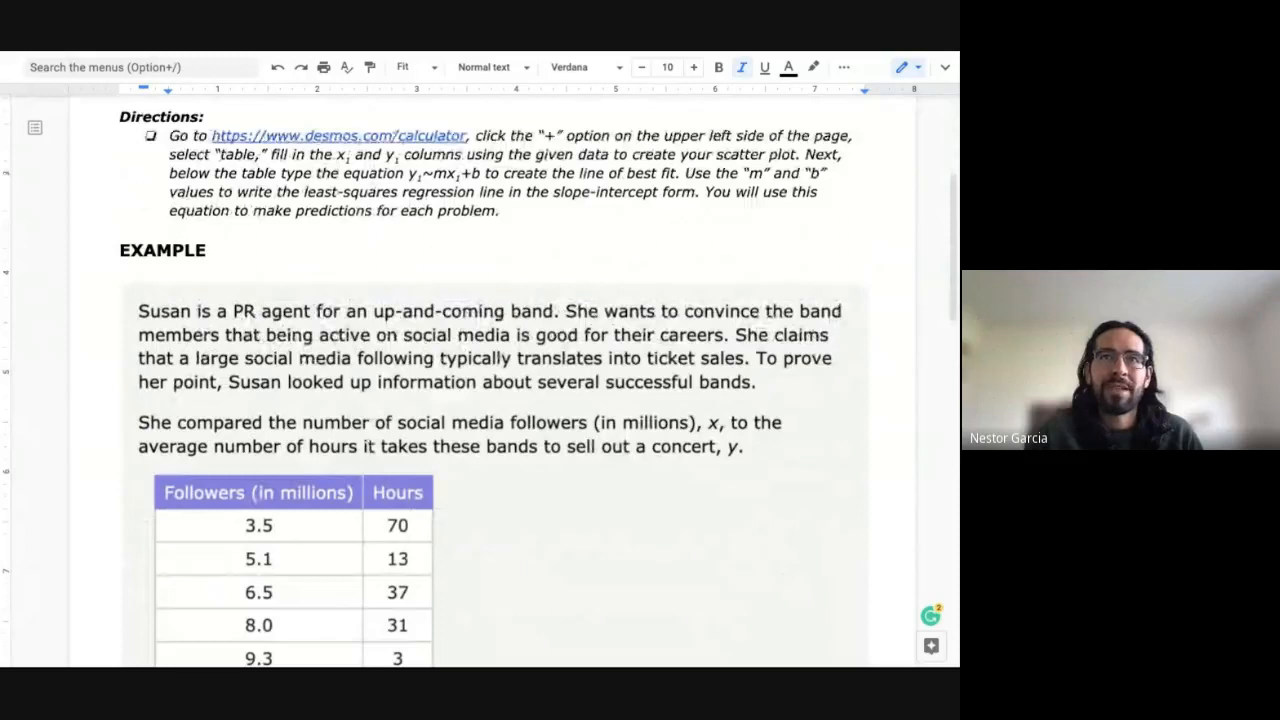
# Step: Follow the desmos.com/calculator link in the worksheet Directions to a blank Desmos graph
pyautogui.click(400, 136)
pyautogui.click(377, 166)
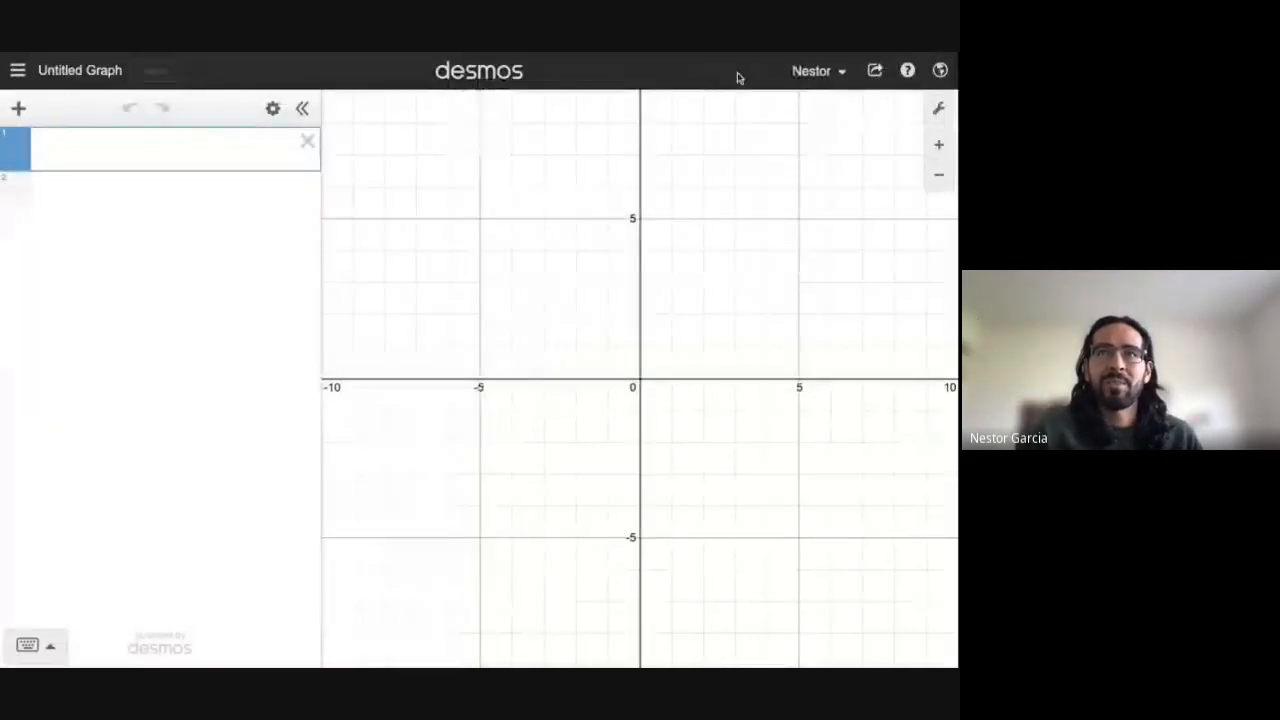
# Step: Sign out of Desmos and log back in with the Google account
pyautogui.click(832, 78)
pyautogui.click(840, 174)
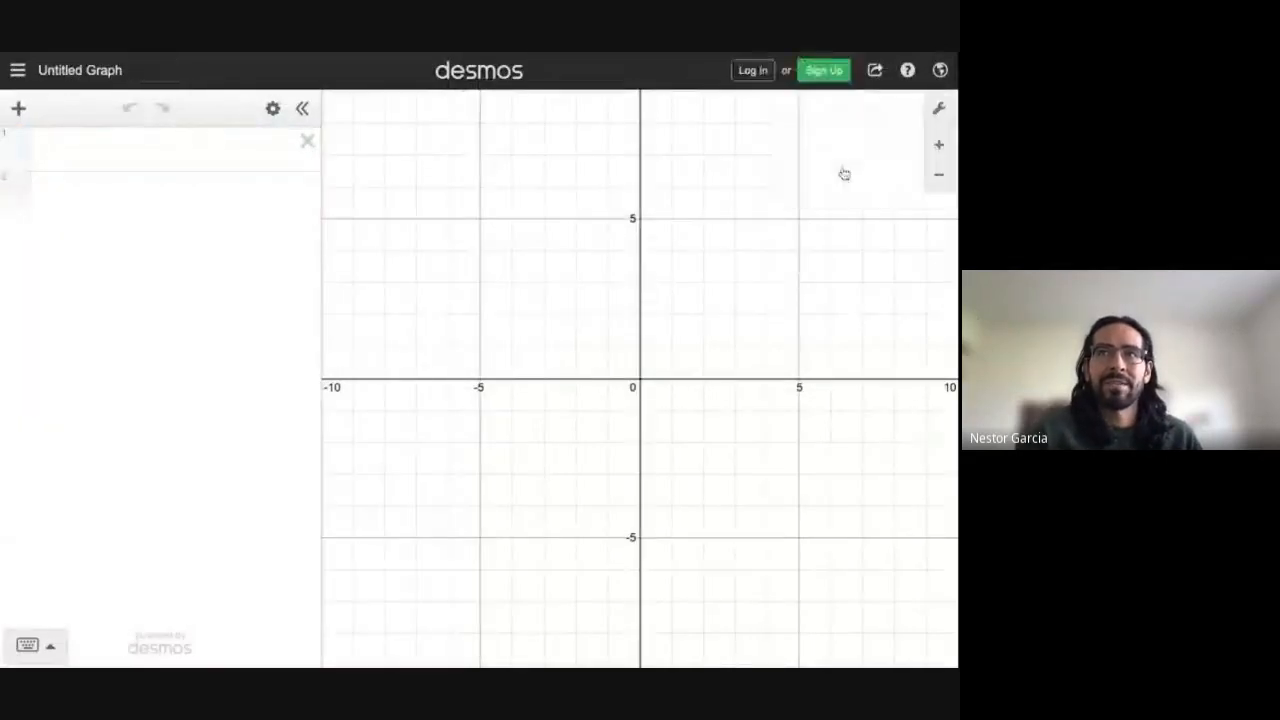
pyautogui.click(759, 73)
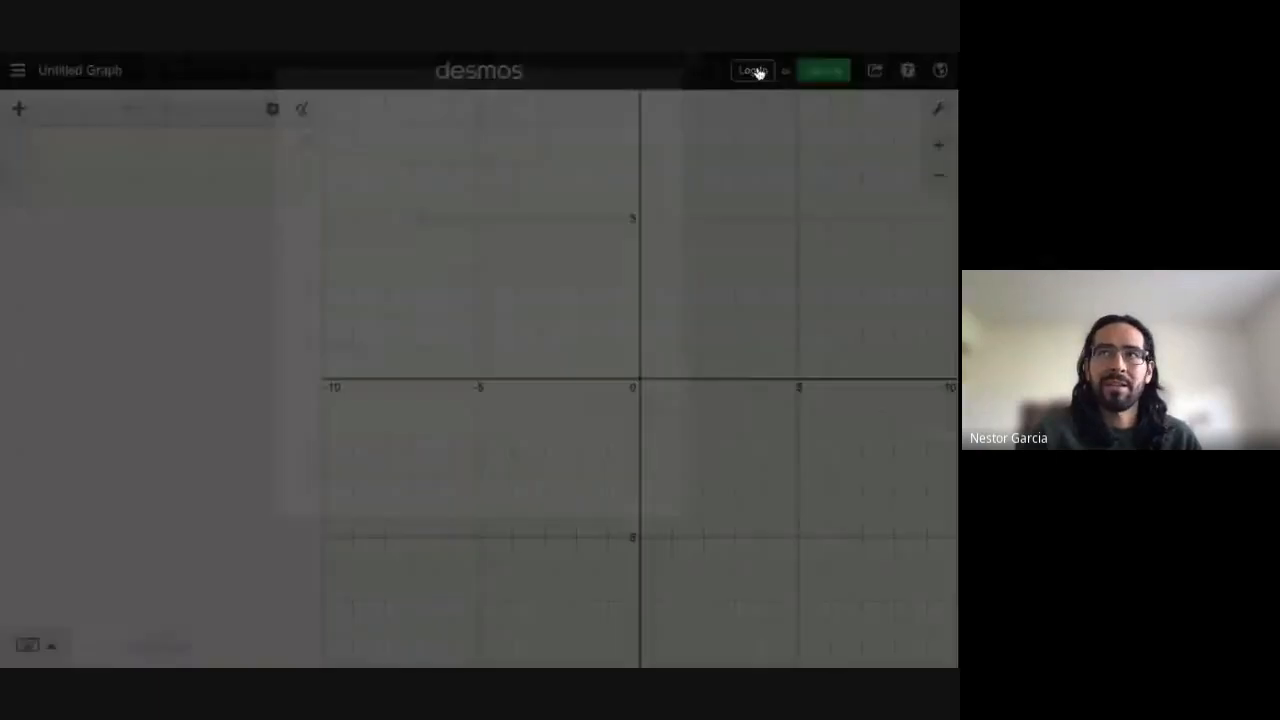
pyautogui.click(557, 180)
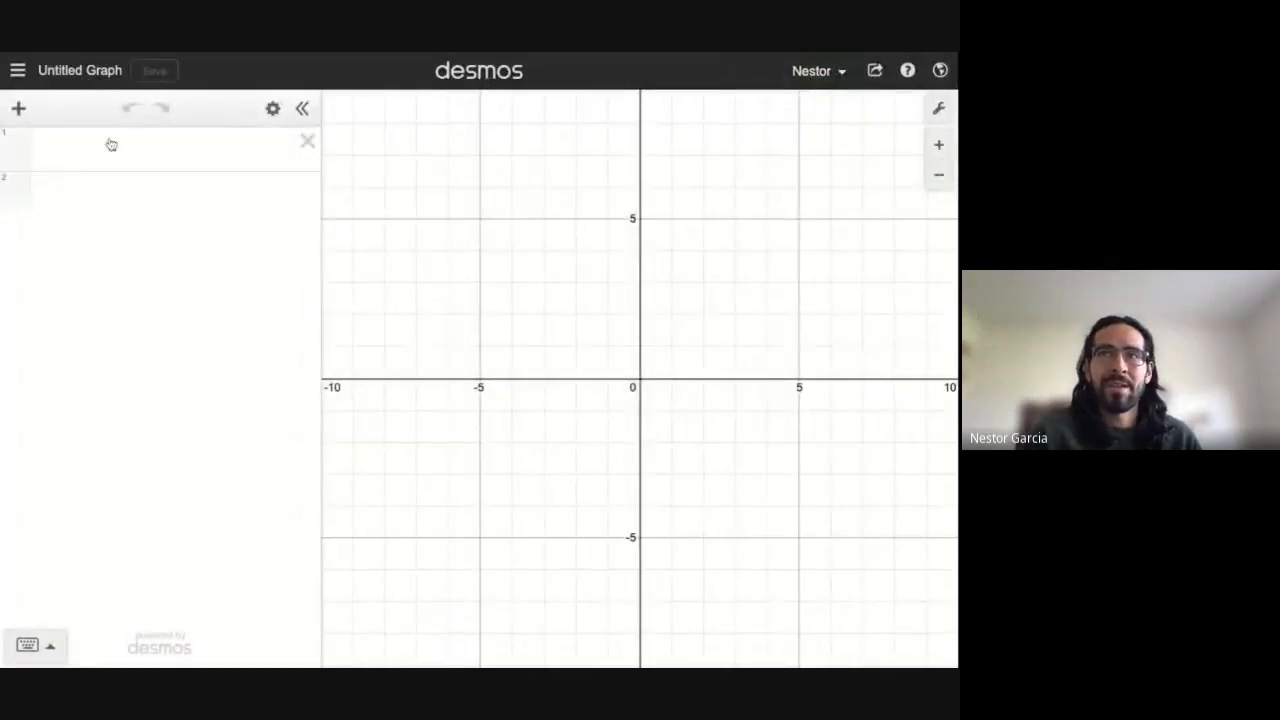
# Step: Save the graph with the title 'Scatter Plots Example (LESSON)'
pyautogui.click(80, 71)
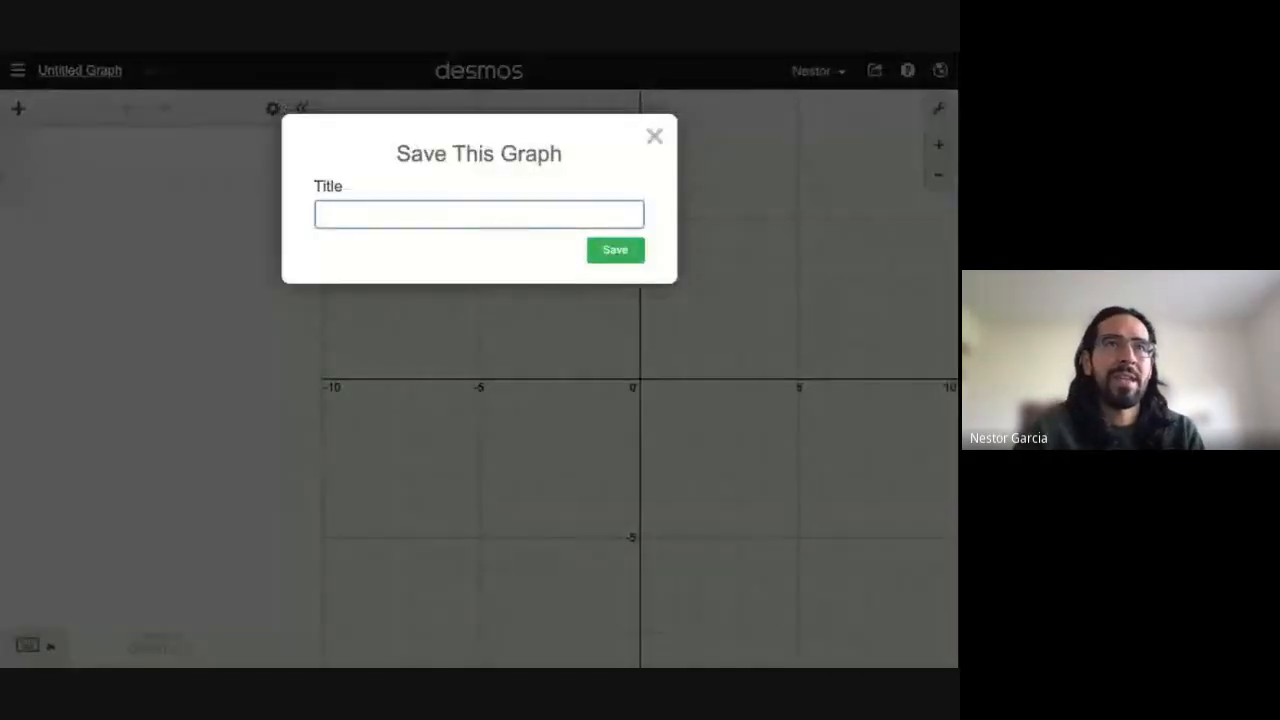
pyautogui.write('Scatter Plots ')
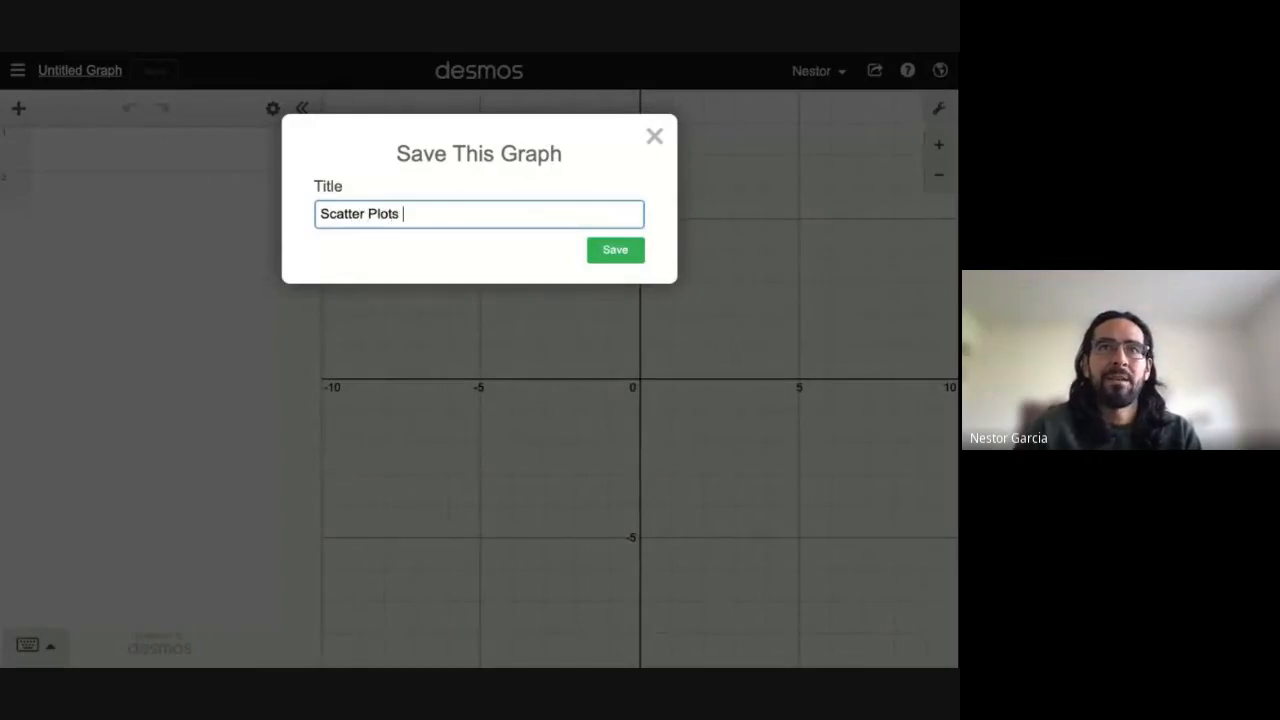
pyautogui.write('Example')
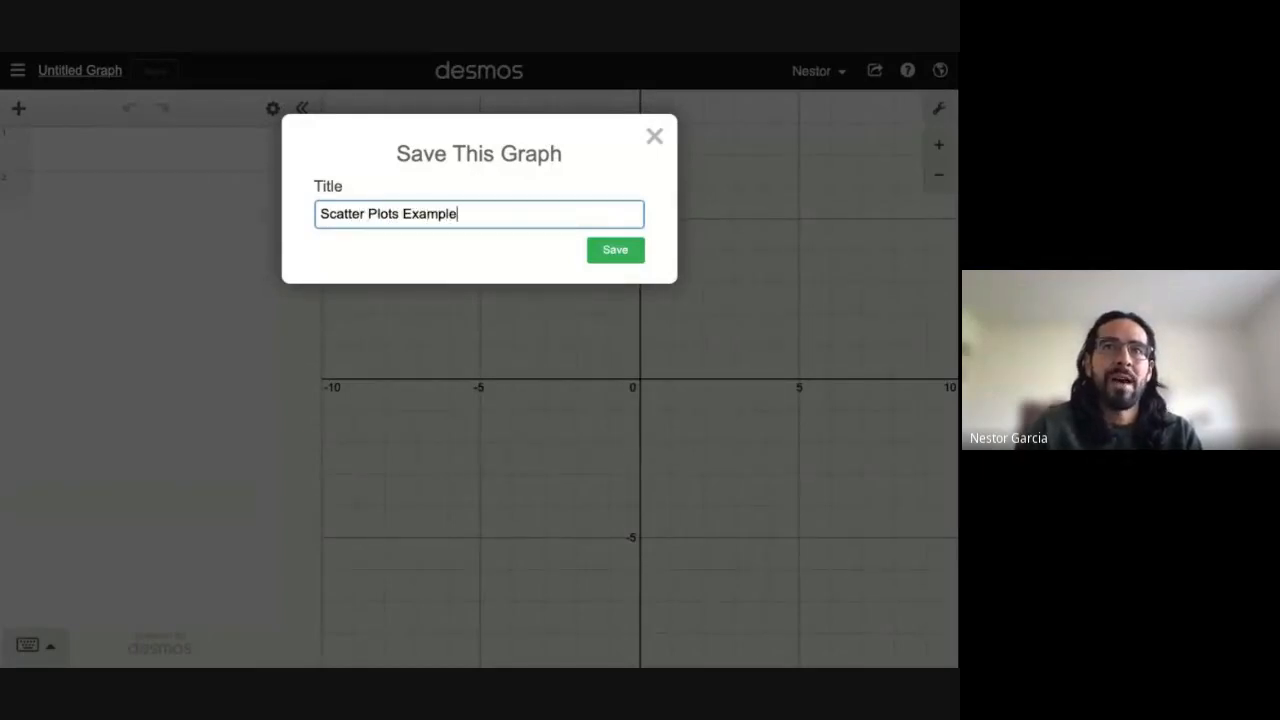
pyautogui.write(' (LE')
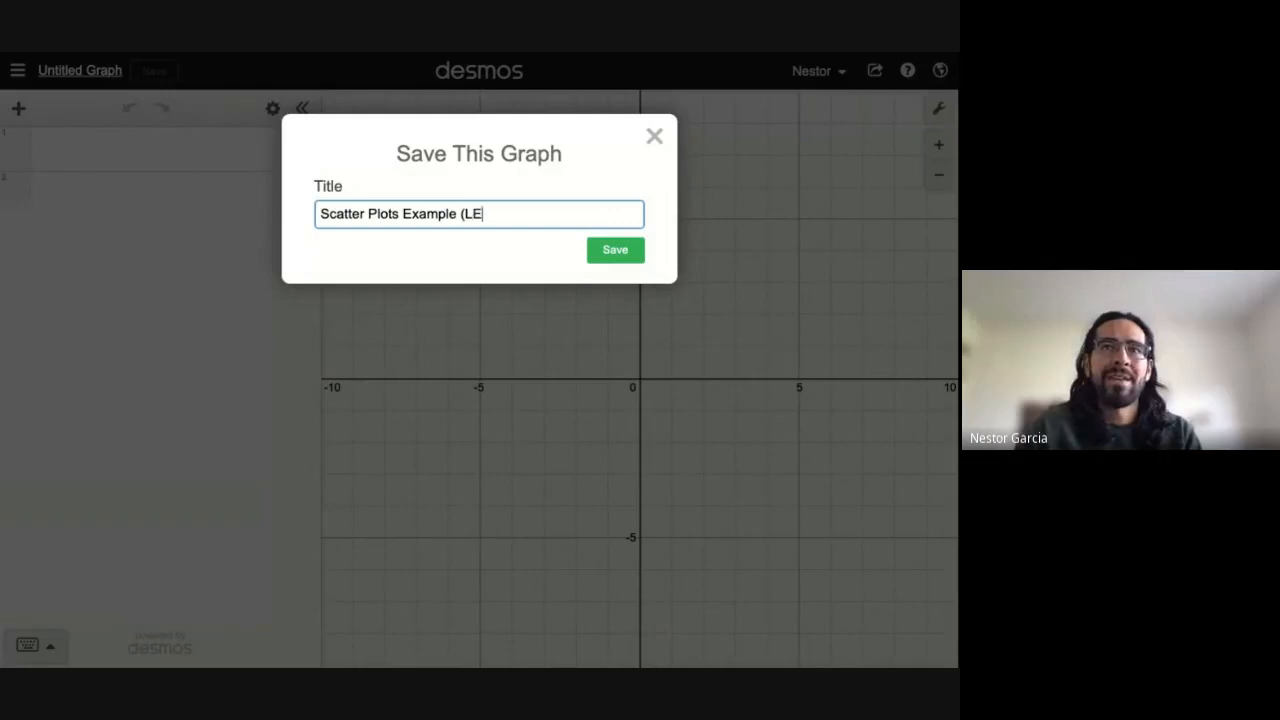
pyautogui.write('SSON)')
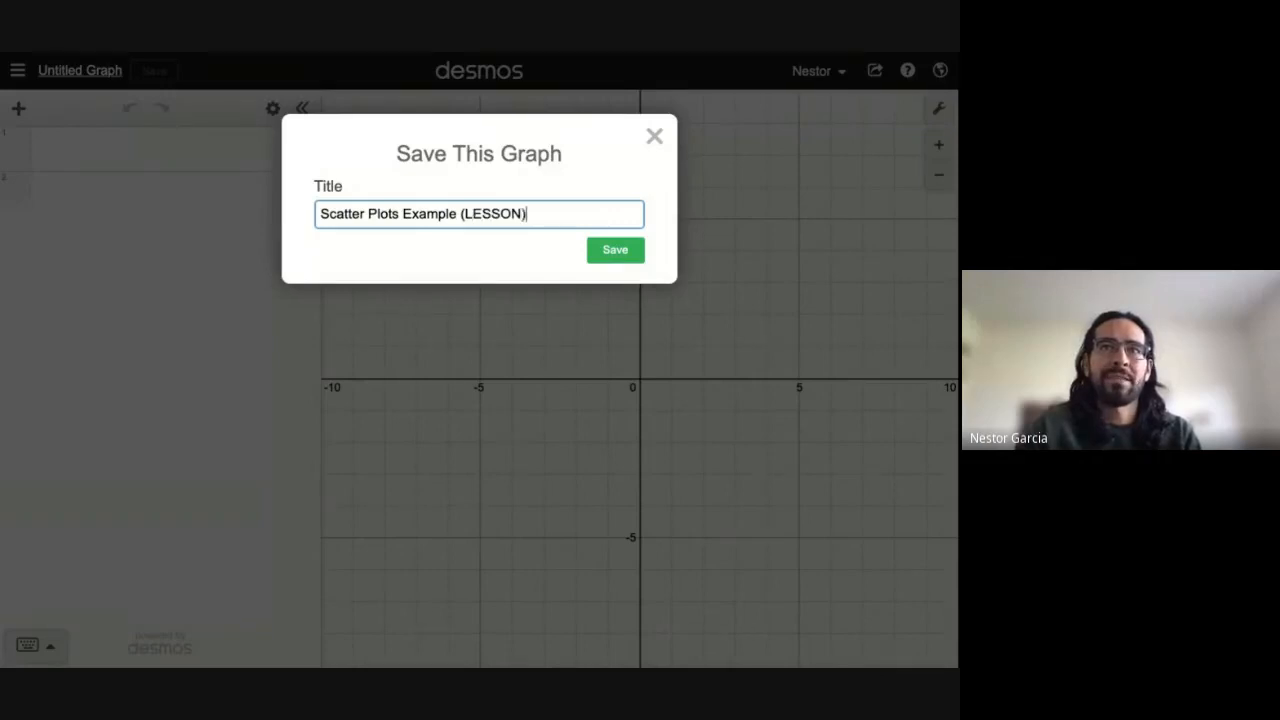
pyautogui.press('Return')
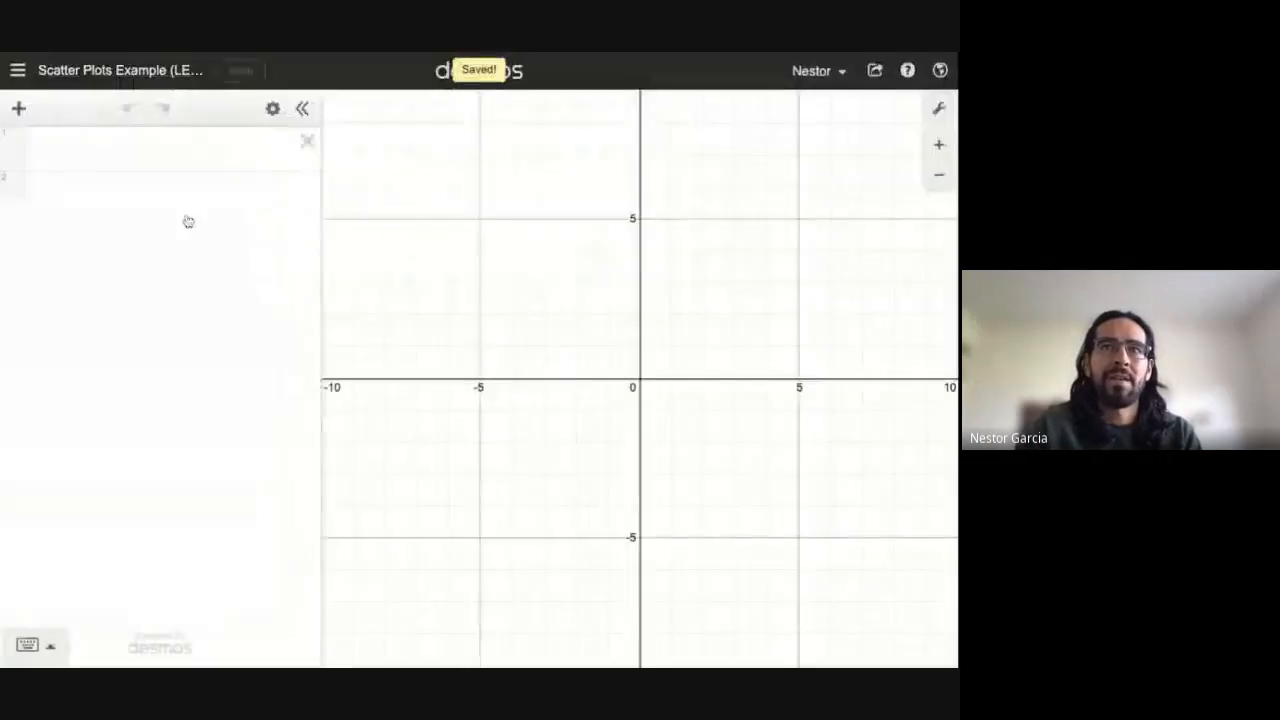
pyautogui.hotkey('ctrl', 'shift', 'Tab')
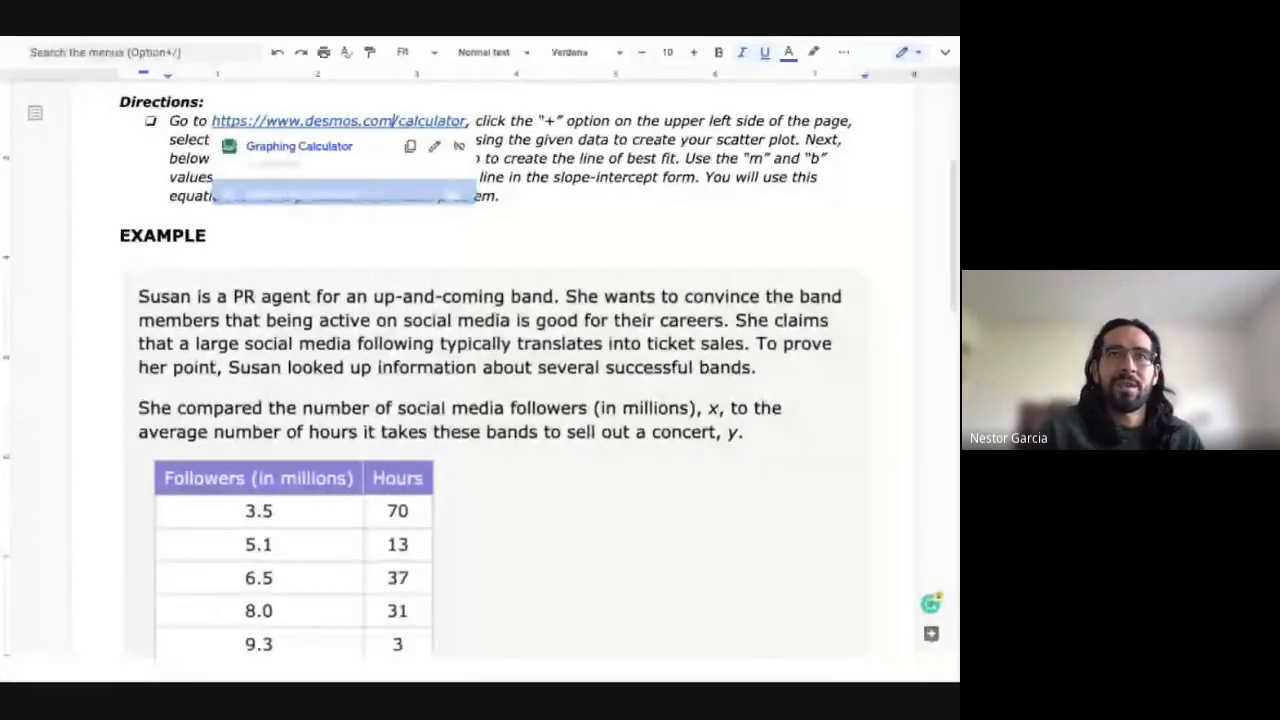
# Step: Read through the Directions, from choosing a table to creating a scatter plot
pyautogui.moveTo(474, 121); pyautogui.dragTo(848, 136)
pyautogui.click(172, 155)
pyautogui.hotkey('shift', 'Right')
pyautogui.hotkey('shift', 'Right')
pyautogui.hotkey('shift', 'Right')
pyautogui.hotkey('shift', 'Right')
pyautogui.hotkey('shift', 'Right')
pyautogui.hotkey('shift', 'Right')
pyautogui.hotkey('shift', 'Right')
pyautogui.hotkey('shift', 'Right')
pyautogui.hotkey('shift', 'Right')
pyautogui.hotkey('shift', 'Right')
pyautogui.hotkey('shift', 'Right')
pyautogui.hotkey('shift', 'Right')
pyautogui.hotkey('shift', 'Right')
pyautogui.press('Left')
pyautogui.press('Left')
pyautogui.press('Left')
pyautogui.press('Left')
pyautogui.press('Left')
pyautogui.press('Left')
pyautogui.press('Left')
pyautogui.press('Left')
pyautogui.press('Left')
pyautogui.press('Left')
pyautogui.press('Left')
pyautogui.press('Left')
pyautogui.press('Right')
pyautogui.press('Right')
pyautogui.press('Right')
pyautogui.press('Right')
pyautogui.press('Right')
pyautogui.press('Right')
pyautogui.press('Right')
pyautogui.press('Right')
pyautogui.press('Right')
pyautogui.press('Right')
pyautogui.press('Right')
pyautogui.press('Right')
pyautogui.press('Right')
pyautogui.press('Right')
pyautogui.press('Right')
pyautogui.press('Right')
pyautogui.press('Right')
pyautogui.press('Right')
pyautogui.press('Right')
pyautogui.press('Right')
pyautogui.press('Right')
pyautogui.press('Right')
pyautogui.press('Right')
pyautogui.press('Right')
pyautogui.press('Right')
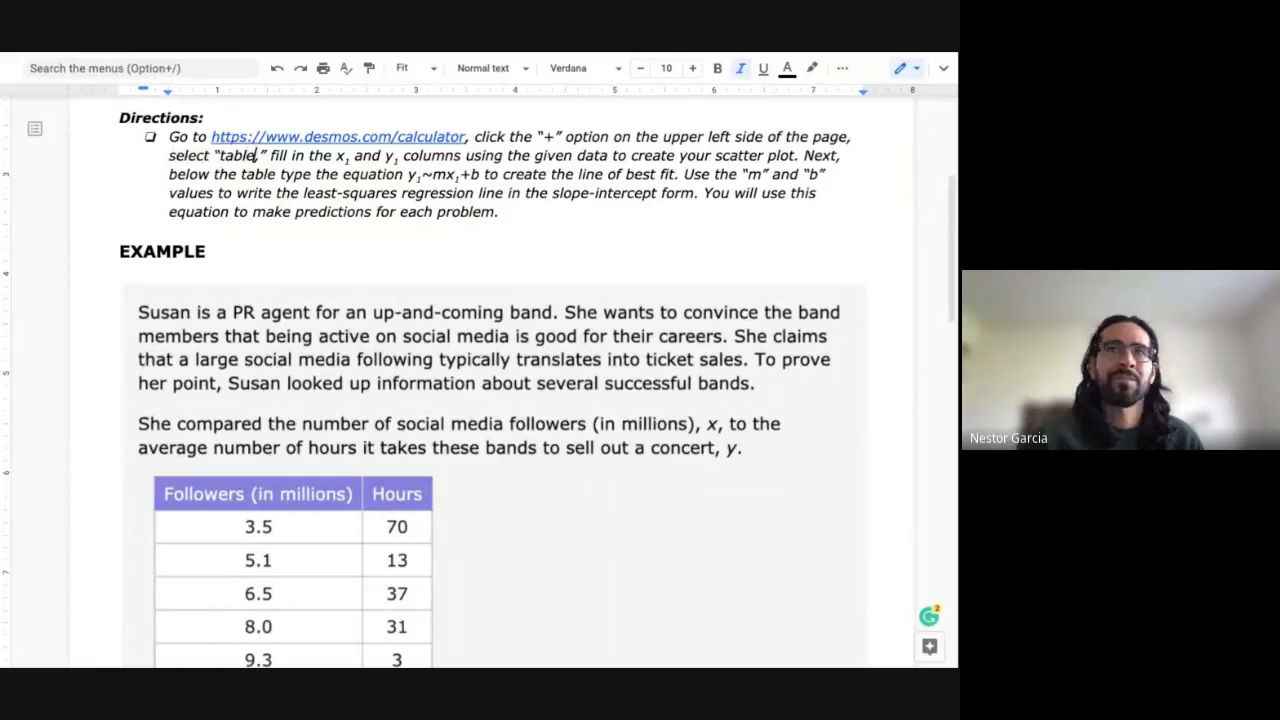
pyautogui.hotkey('alt', 'Right')
pyautogui.hotkey('alt', 'Right')
pyautogui.hotkey('alt', 'Right')
pyautogui.hotkey('alt', 'Right')
pyautogui.hotkey('alt', 'Right')
pyautogui.hotkey('alt', 'Right')
pyautogui.hotkey('alt', 'Right')
pyautogui.hotkey('alt', 'Right')
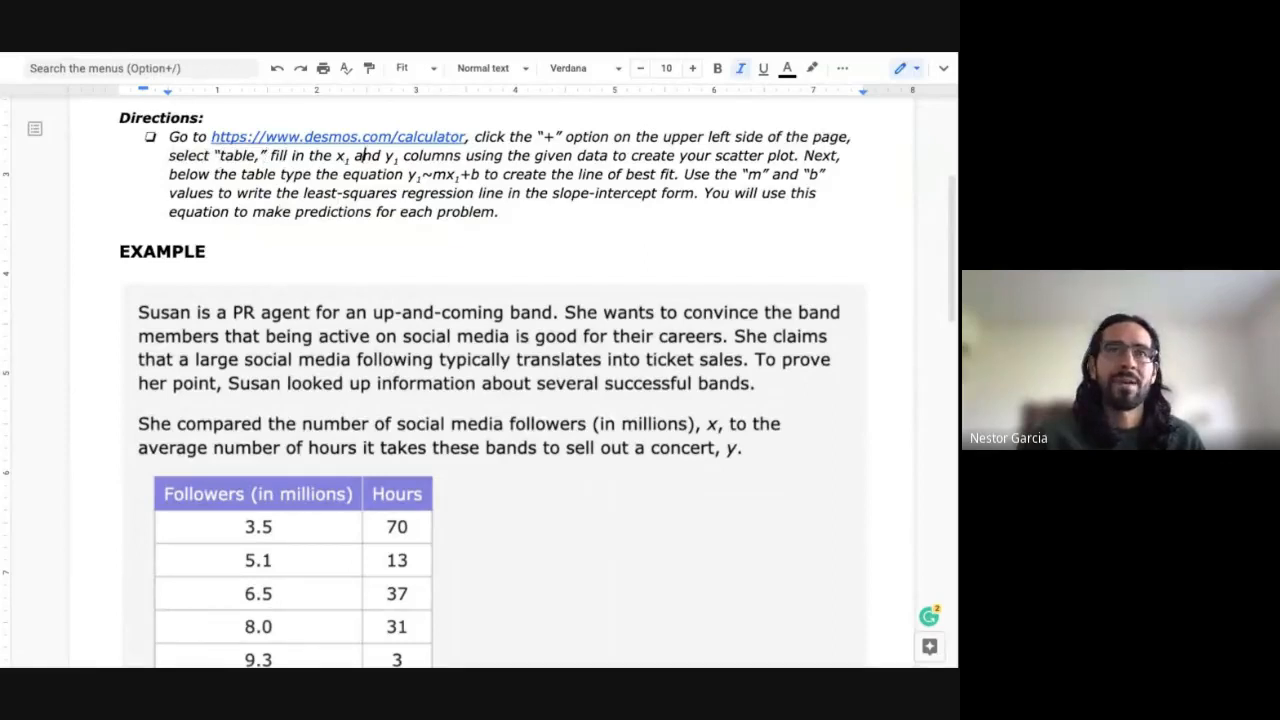
pyautogui.press('Right')
pyautogui.press('Right')
pyautogui.press('Right')
pyautogui.press('Right')
pyautogui.press('Right')
pyautogui.press('Right')
pyautogui.press('Right')
pyautogui.press('Right')
pyautogui.press('Right')
pyautogui.press('Right')
pyautogui.press('Right')
pyautogui.press('Right')
pyautogui.press('Right')
pyautogui.press('Right')
pyautogui.press('Right')
pyautogui.press('Right')
pyautogui.press('Right')
pyautogui.press('Right')
pyautogui.press('Right')
pyautogui.press('Right')
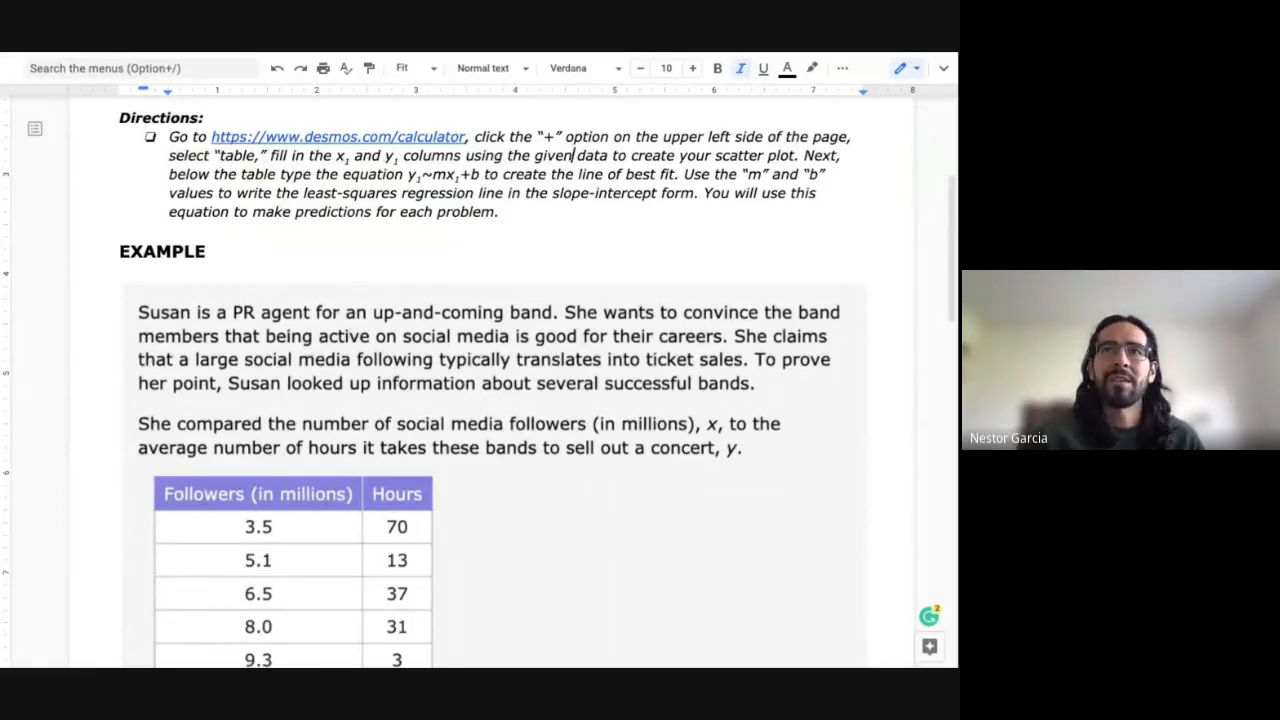
pyautogui.press('Right')
pyautogui.press('Right')
pyautogui.press('Right')
pyautogui.press('Right')
pyautogui.press('Right')
pyautogui.press('Right')
pyautogui.press('Right')
pyautogui.press('Right')
pyautogui.press('Right')
pyautogui.press('Right')
pyautogui.press('Right')
pyautogui.press('Right')
pyautogui.press('Right')
pyautogui.press('Right')
pyautogui.press('Right')
pyautogui.press('Right')
pyautogui.press('Right')
pyautogui.press('Right')
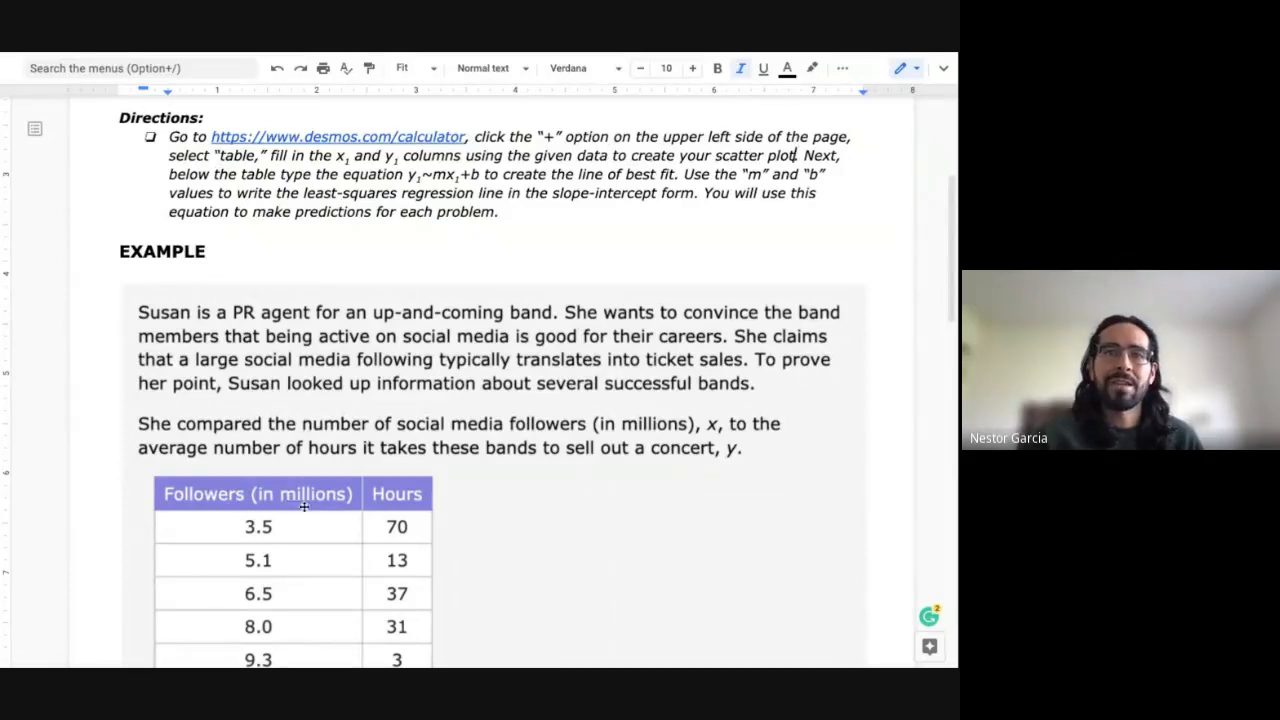
# Step: Look over the followers-versus-hours table, then return to the Desmos graph
pyautogui.scroll(-2, 397, 424)
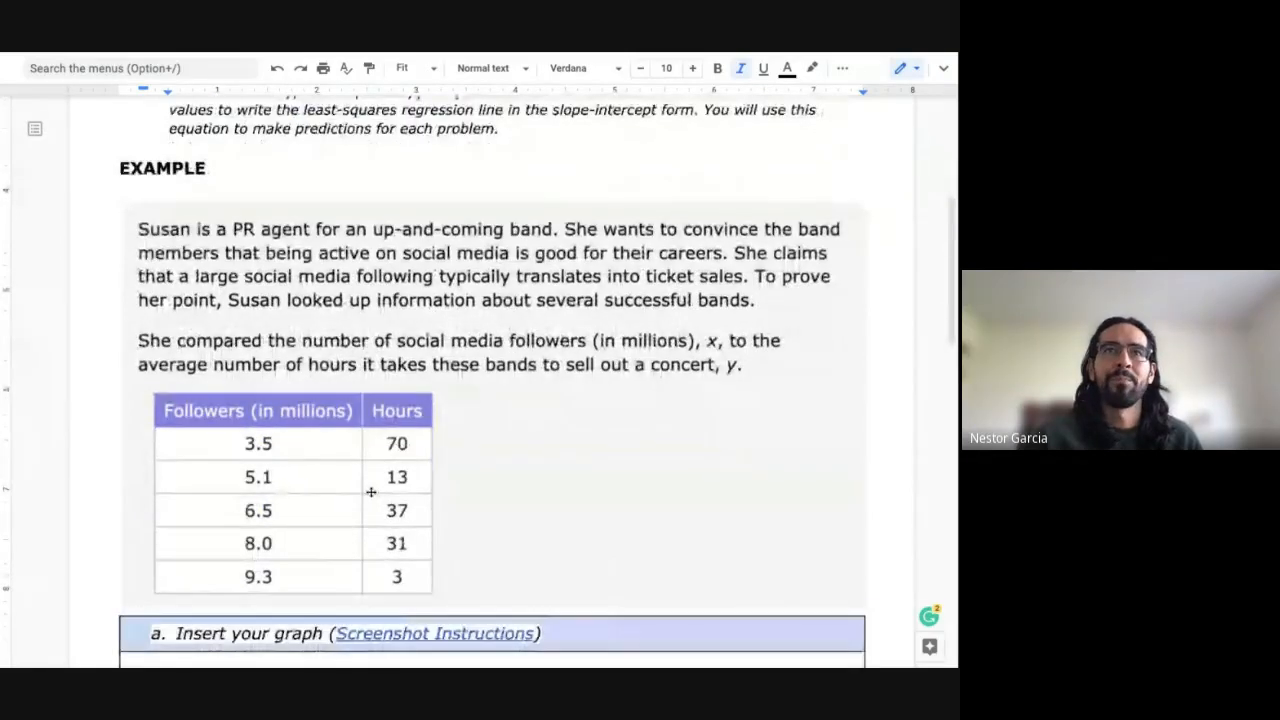
pyautogui.scroll(1, 371, 492)
pyautogui.scroll(1, 371, 491)
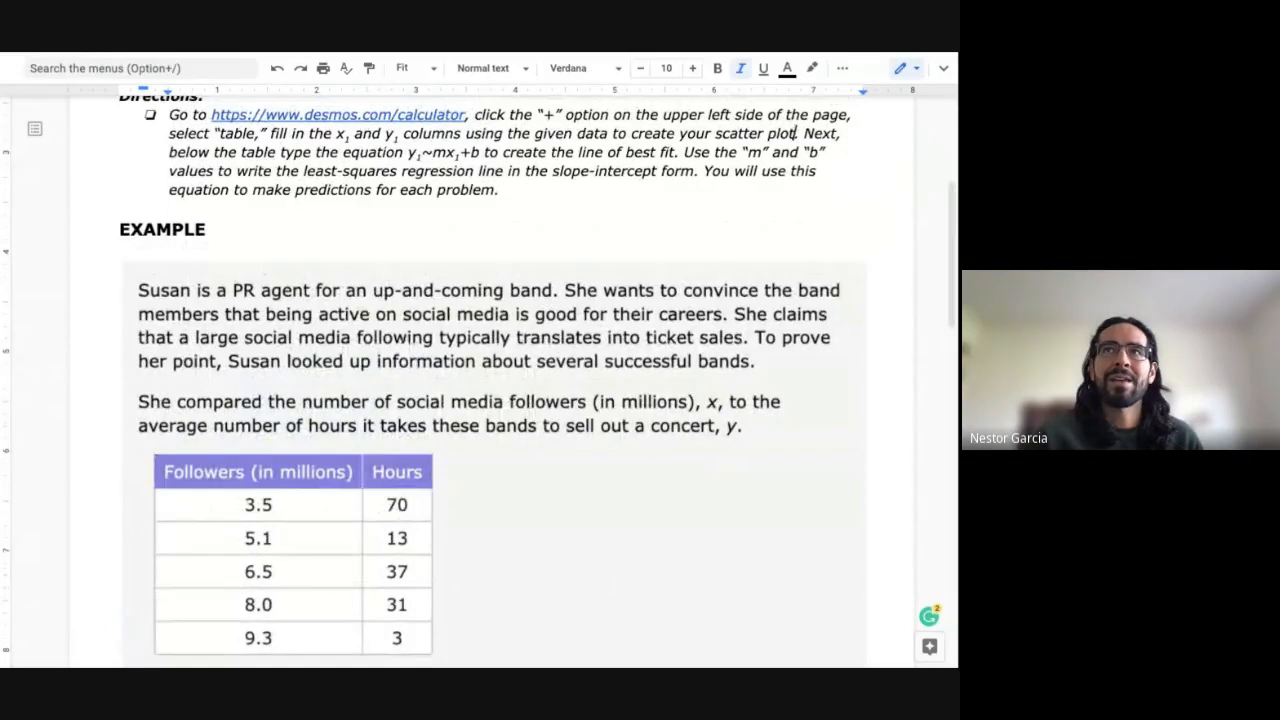
pyautogui.hotkey('ctrl', 'Tab')
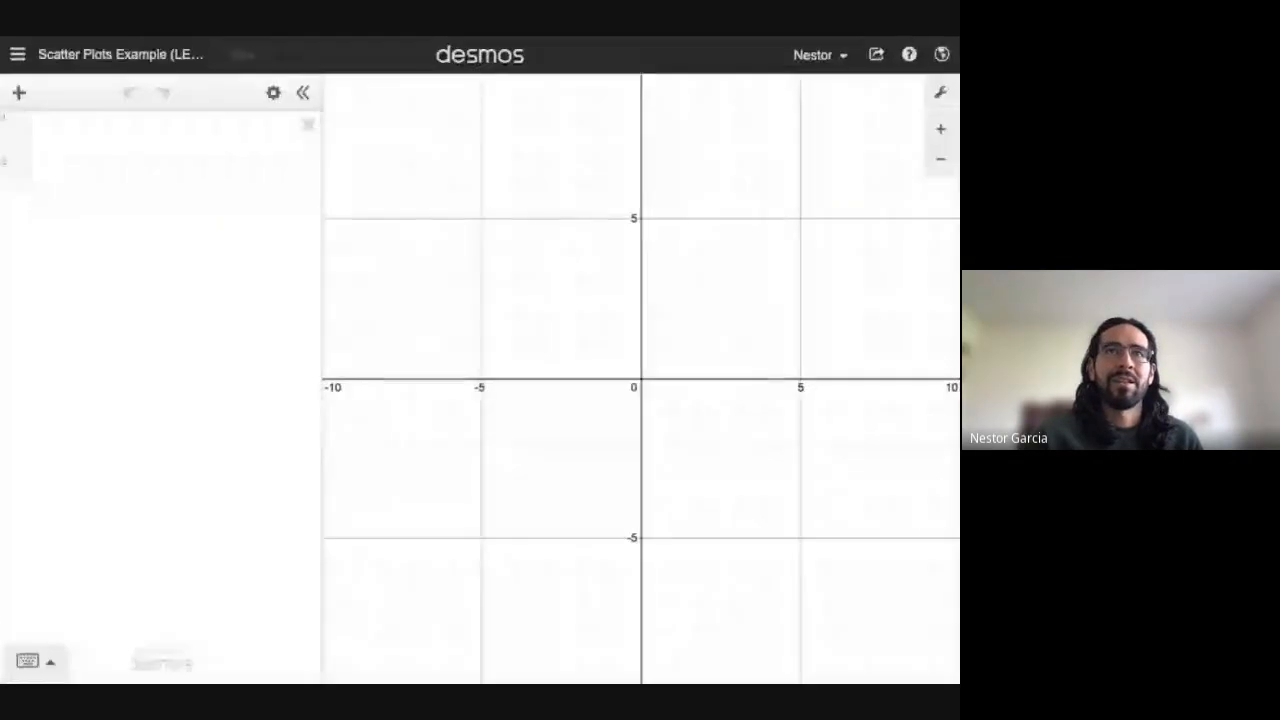
# Step: Add an x₁/y₁ table and enter the pairs (3.5, 70) and (5.1, 13)
pyautogui.click(19, 108)
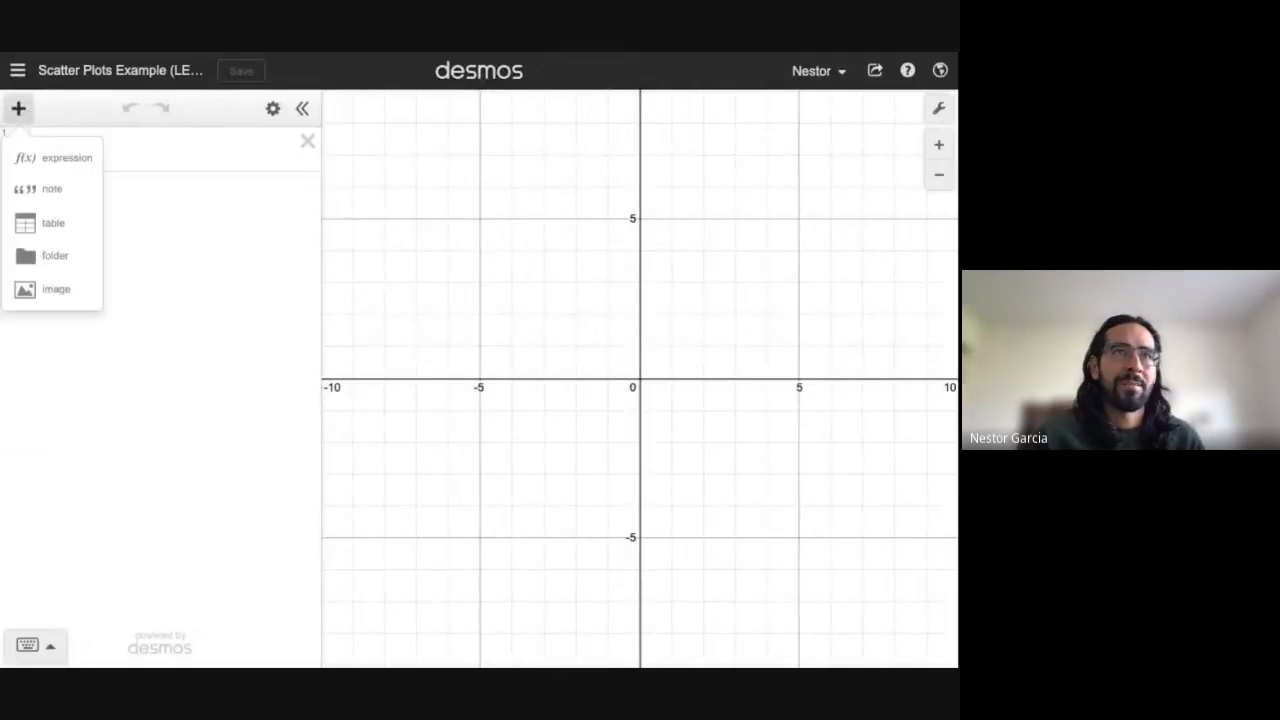
pyautogui.click(37, 224)
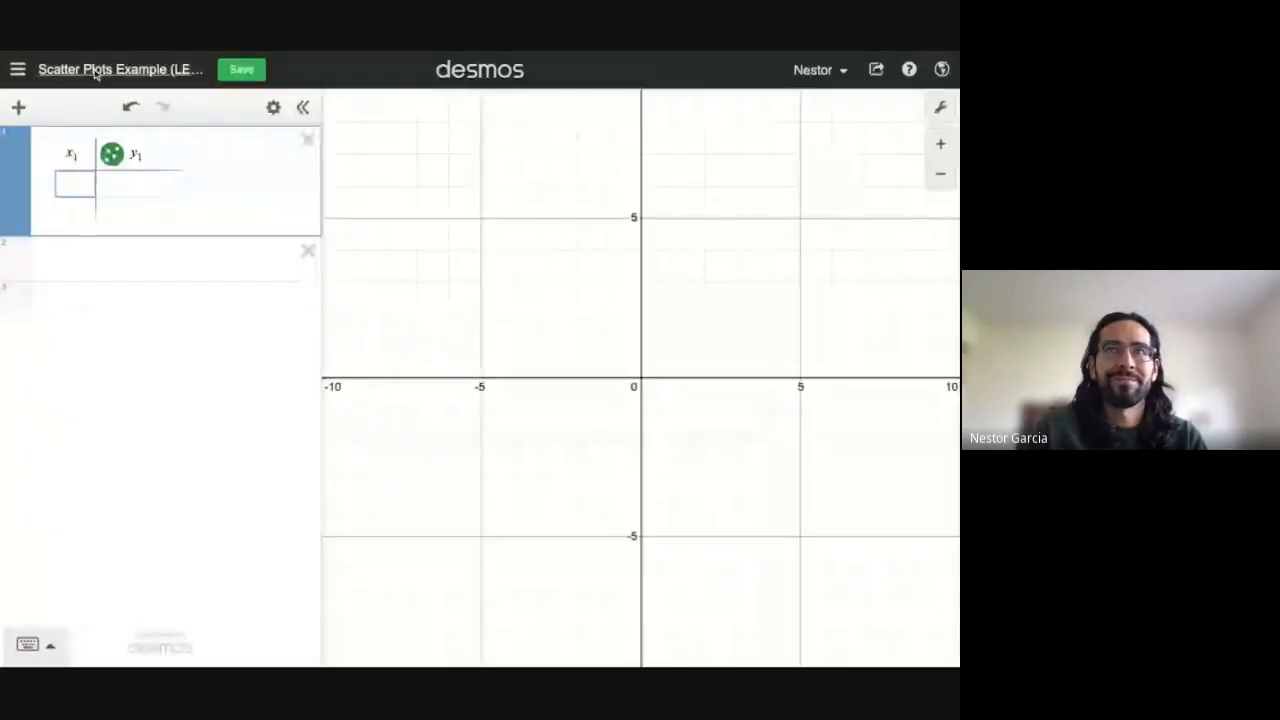
pyautogui.write('3.5')
pyautogui.press('Tab')
pyautogui.write('70')
pyautogui.press('Return')
pyautogui.write('5.1')
pyautogui.press('Tab')
pyautogui.write('13')
pyautogui.press('Return')
# Step: Enter the remaining pairs (6.5, 37), (8.0, 31) and (9.3, 3)
pyautogui.write('6.5')
pyautogui.press('Tab')
pyautogui.write('37')
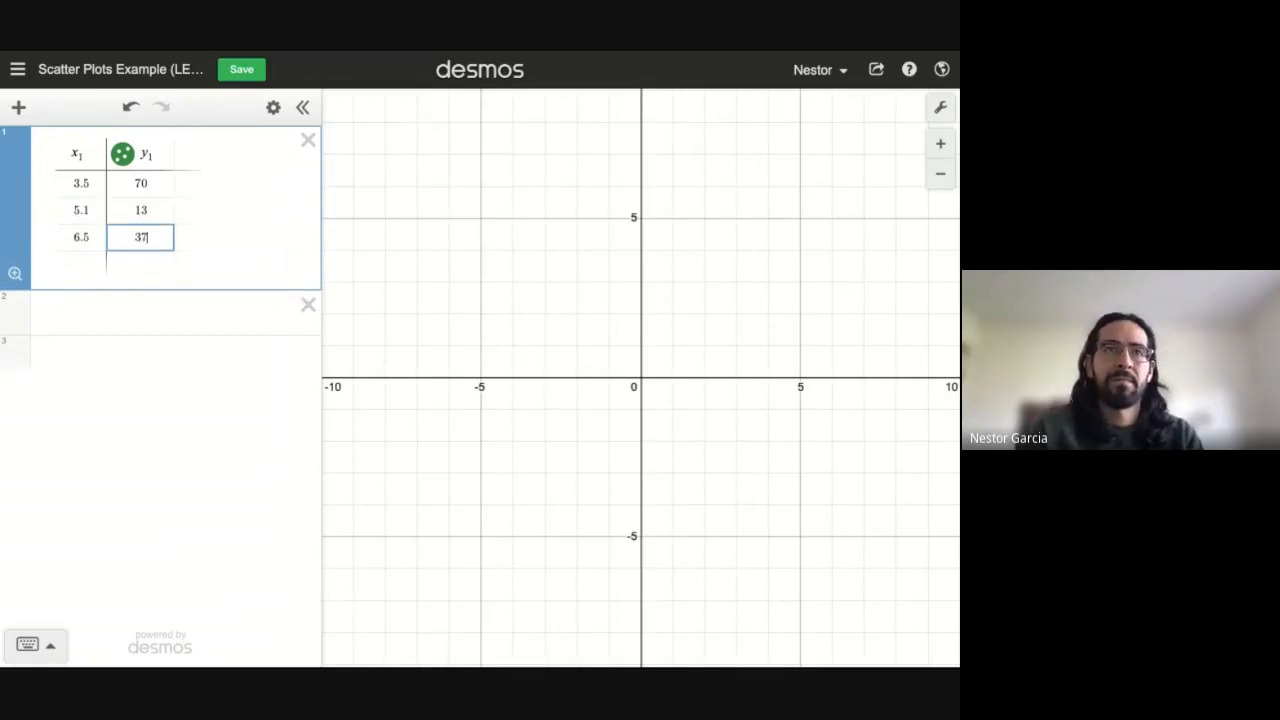
pyautogui.press('Return')
pyautogui.write('8.0')
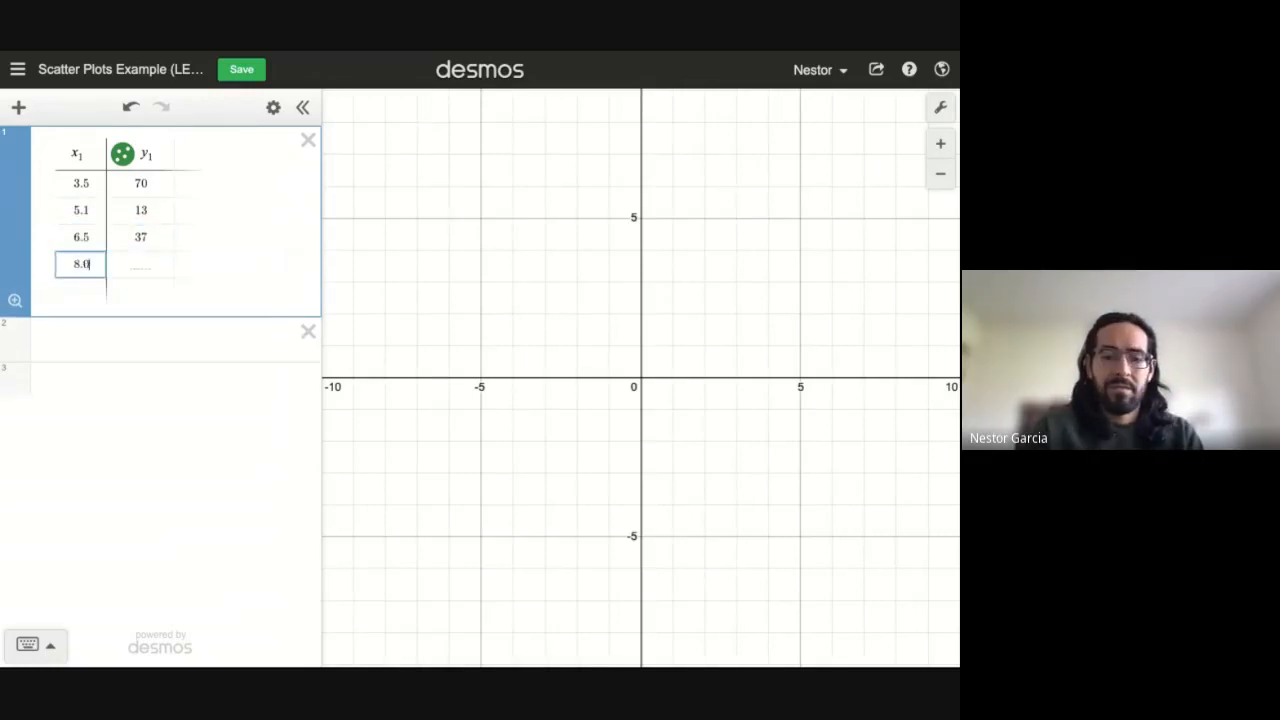
pyautogui.press('Tab')
pyautogui.write('31')
pyautogui.press('Return')
pyautogui.write('9.3')
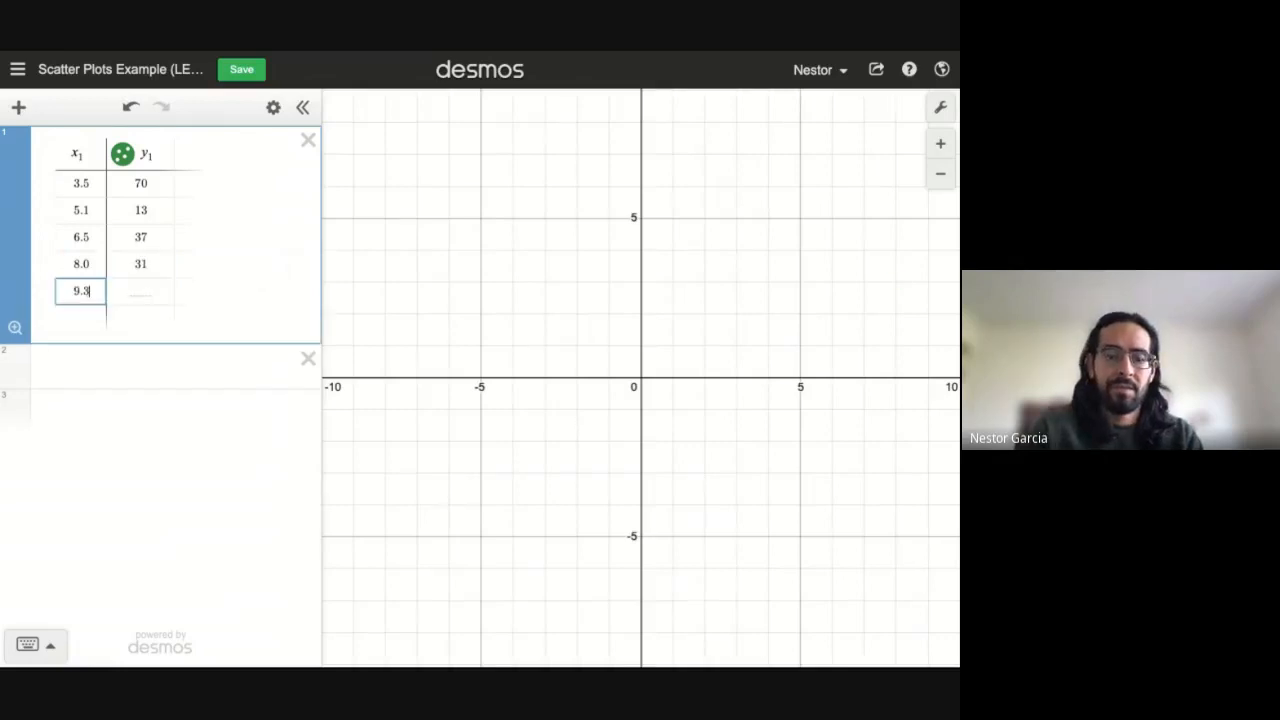
pyautogui.press('Tab')
pyautogui.write('3')
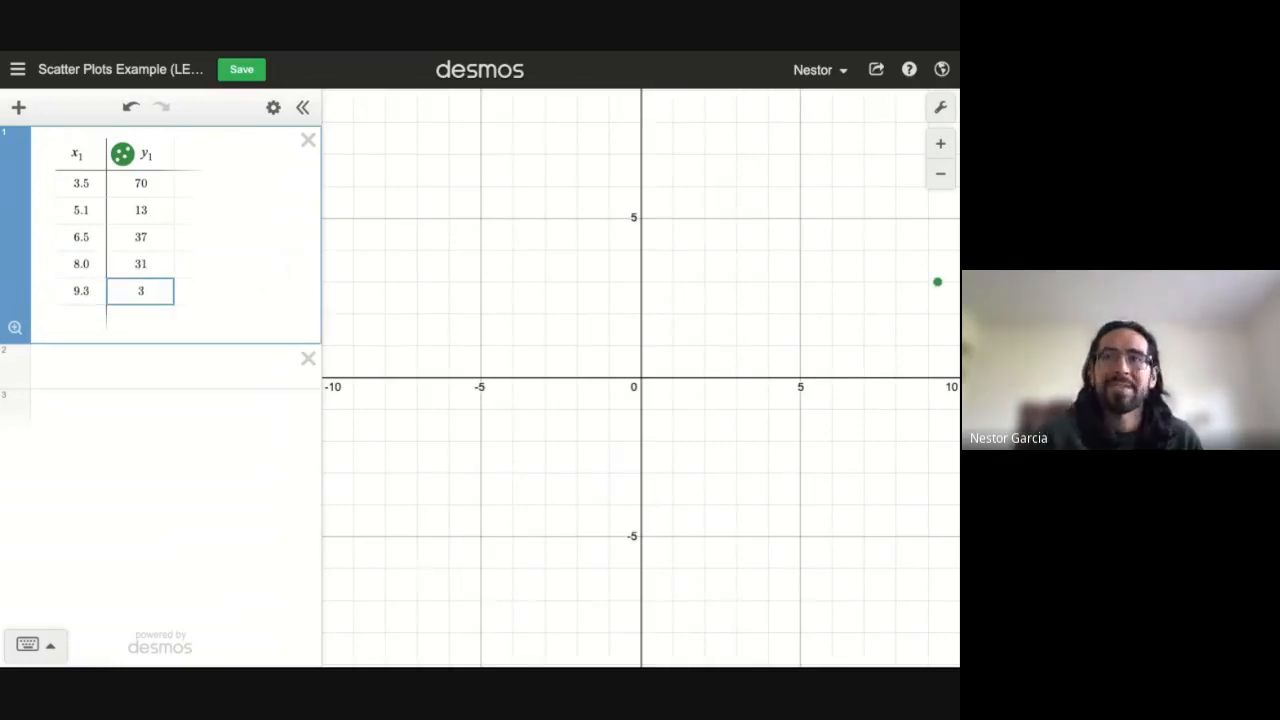
pyautogui.hotkey('ctrl', 'shift', 'Tab')
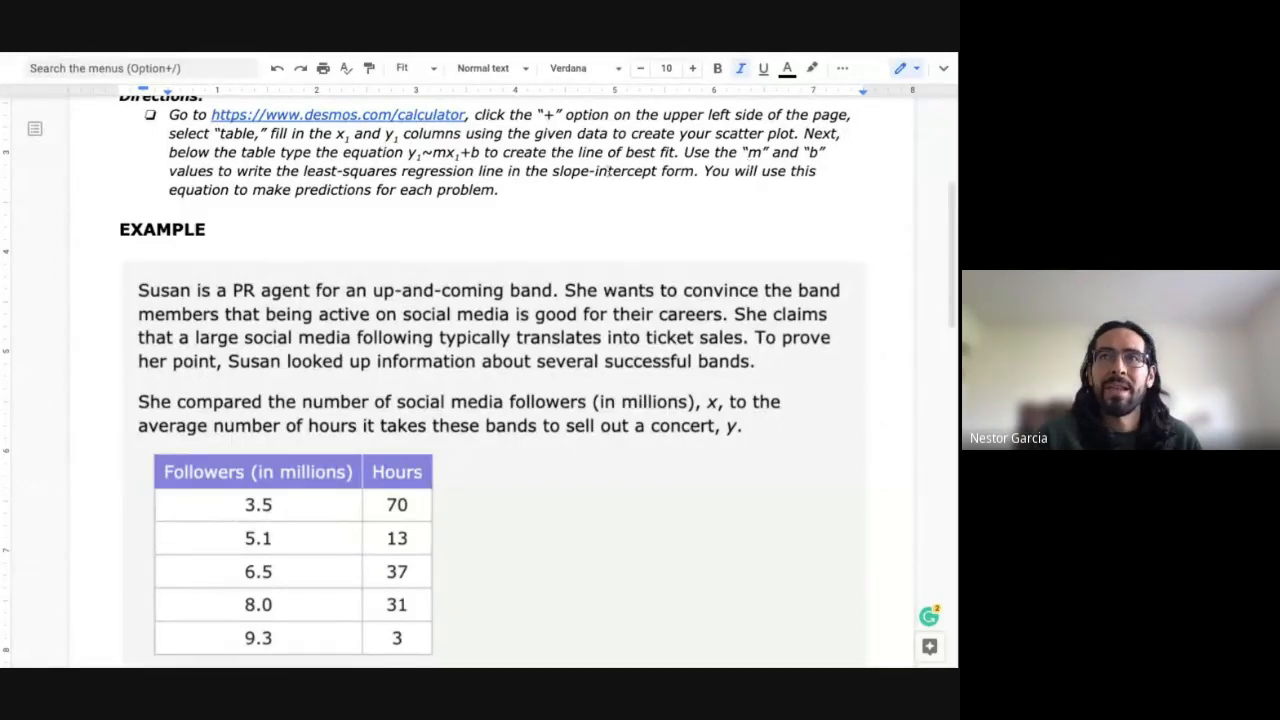
# Step: Highlight the x₁+b part of the worksheet's equation, then return to Desmos
pyautogui.moveTo(481, 153); pyautogui.dragTo(408, 153)
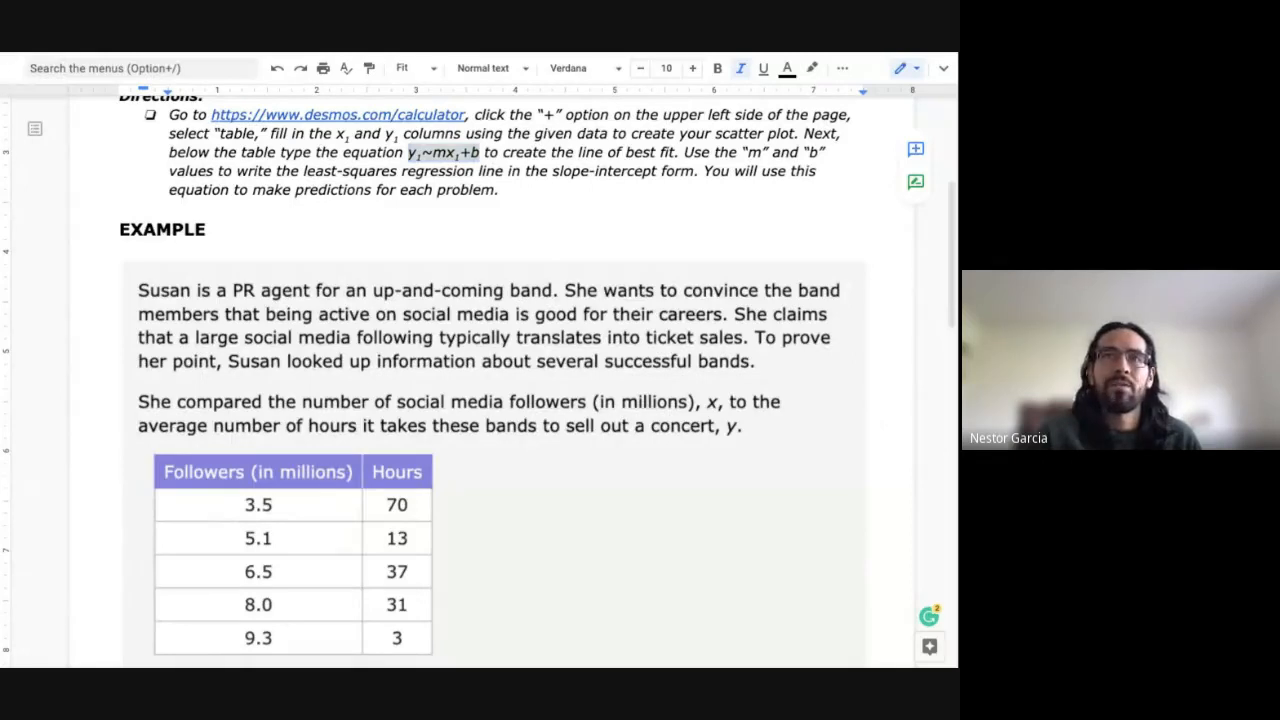
pyautogui.hotkey('ctrl', 'Tab')
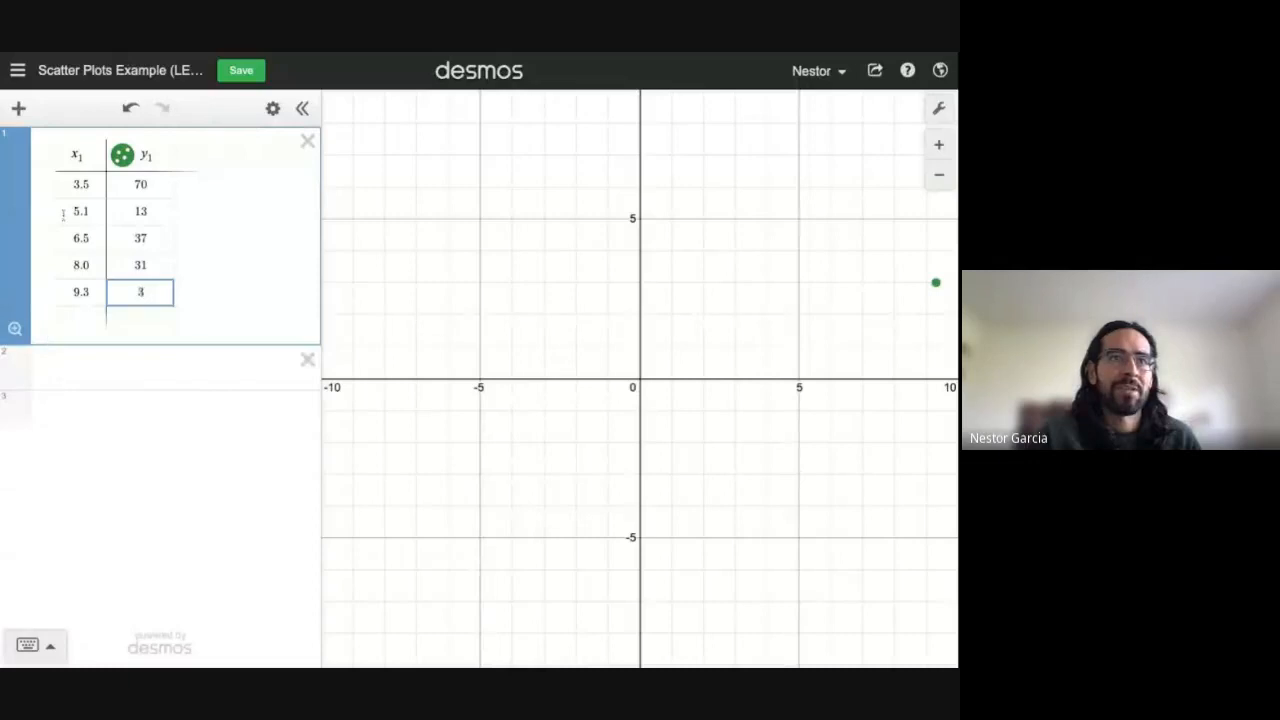
# Step: Paste y1~mx1+b below the table and make both 1s subscripts, giving m = −8.08723, b = 83.2052
pyautogui.click(54, 369)
pyautogui.write('y1~mx1+b')
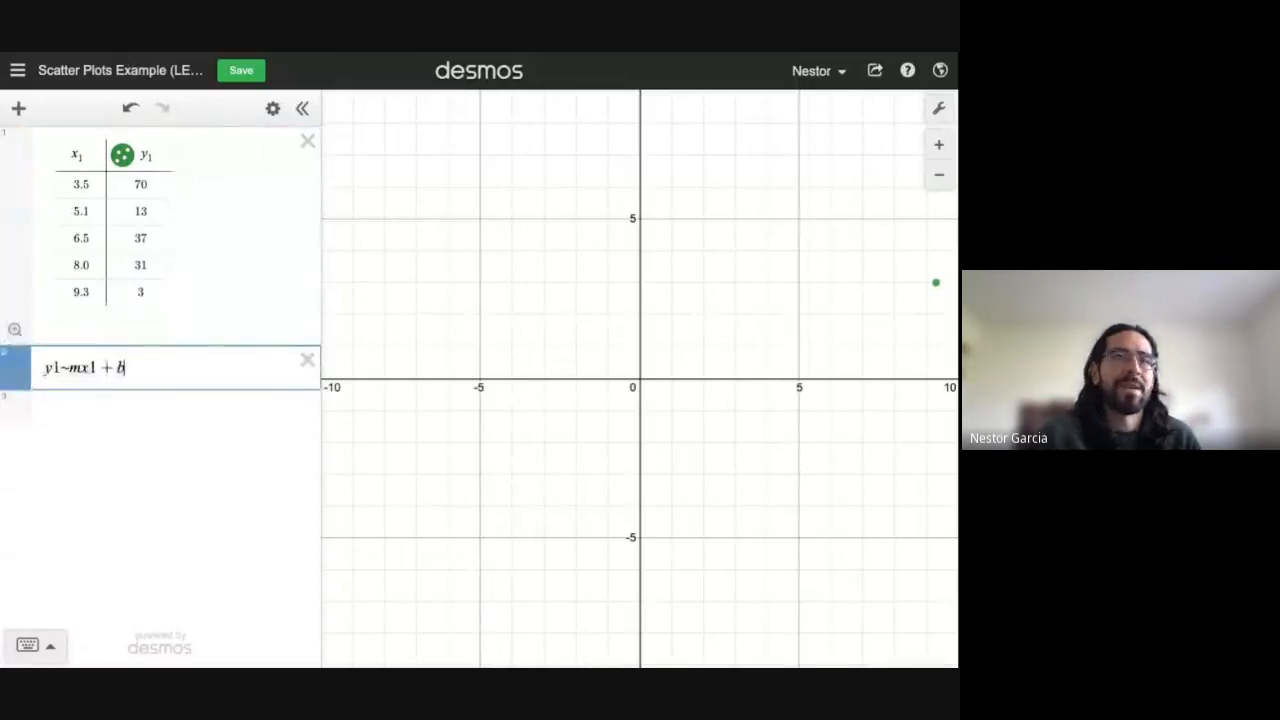
pyautogui.moveTo(16, 377)
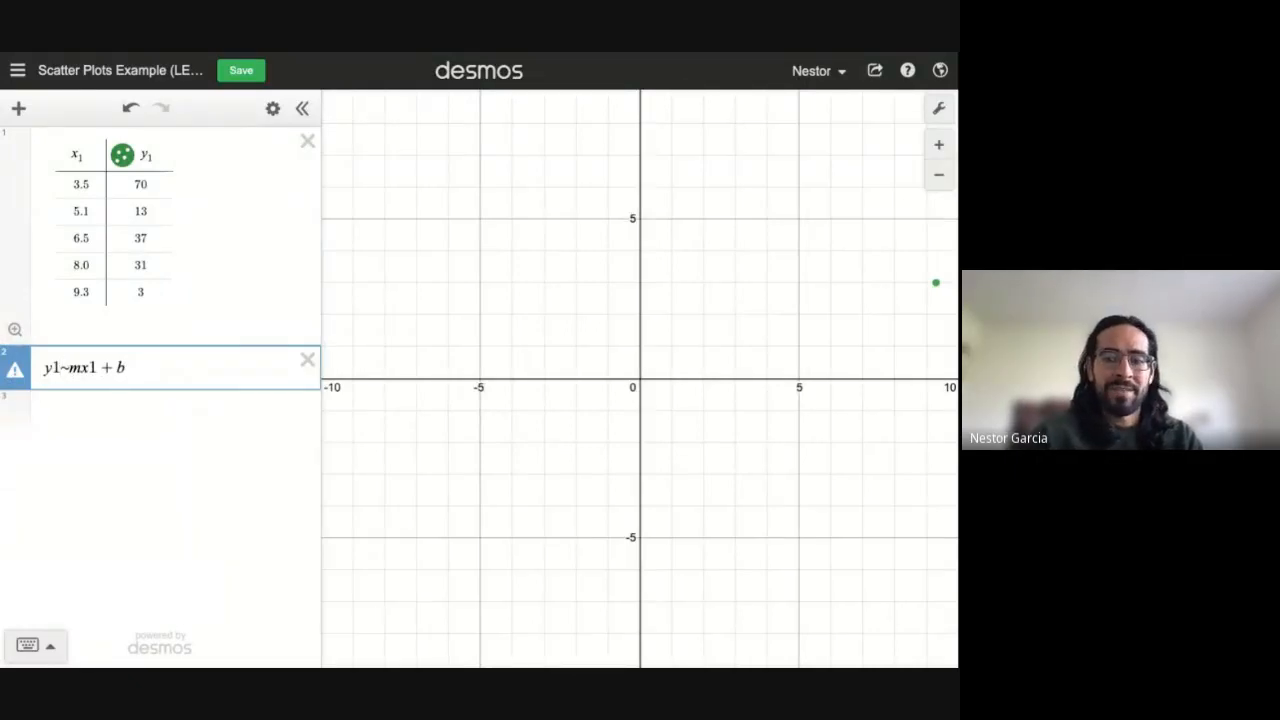
pyautogui.press('BackSpace')
pyautogui.write('_1')
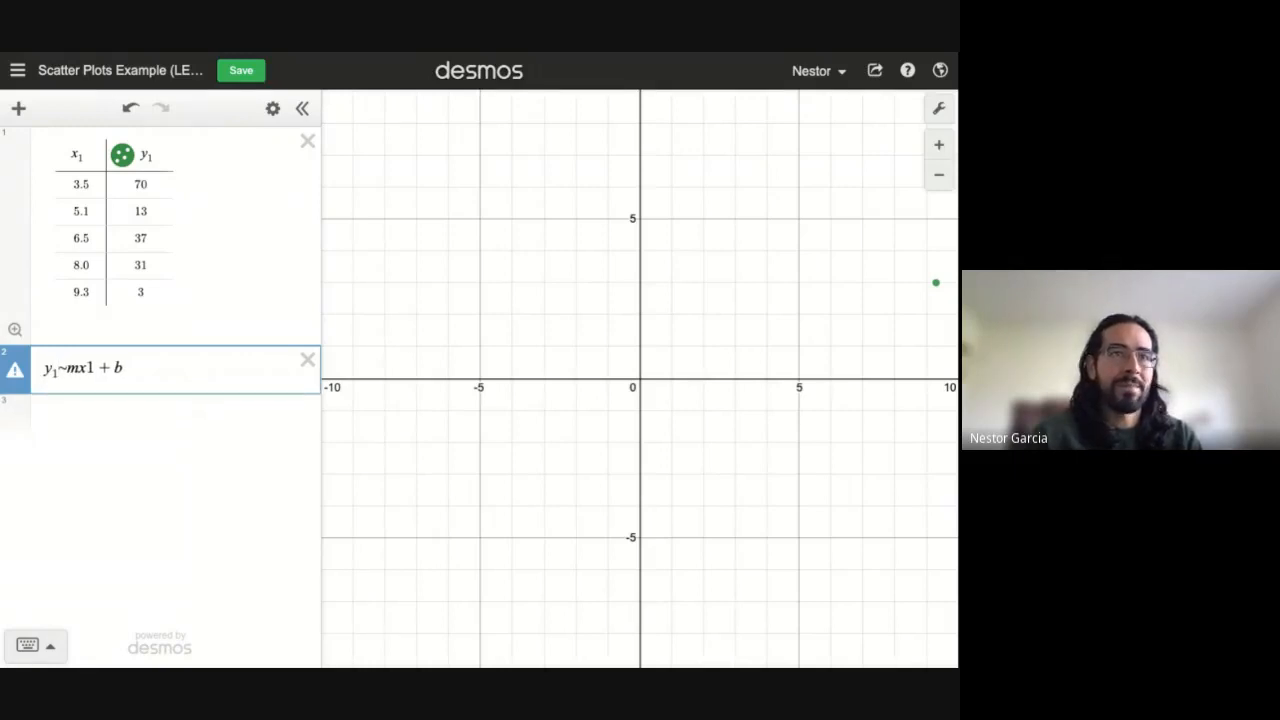
pyautogui.press('Right')
pyautogui.press('Right')
pyautogui.press('Right')
pyautogui.press('Right')
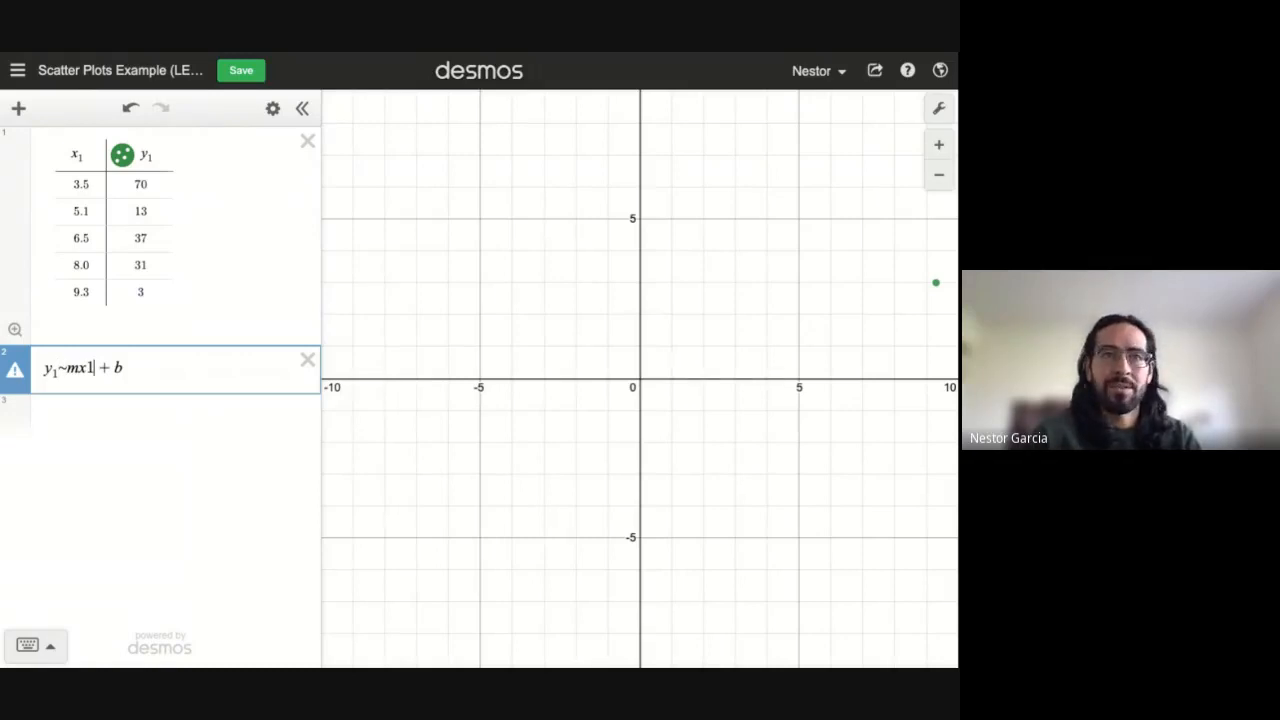
pyautogui.press('BackSpace')
pyautogui.write('_1')
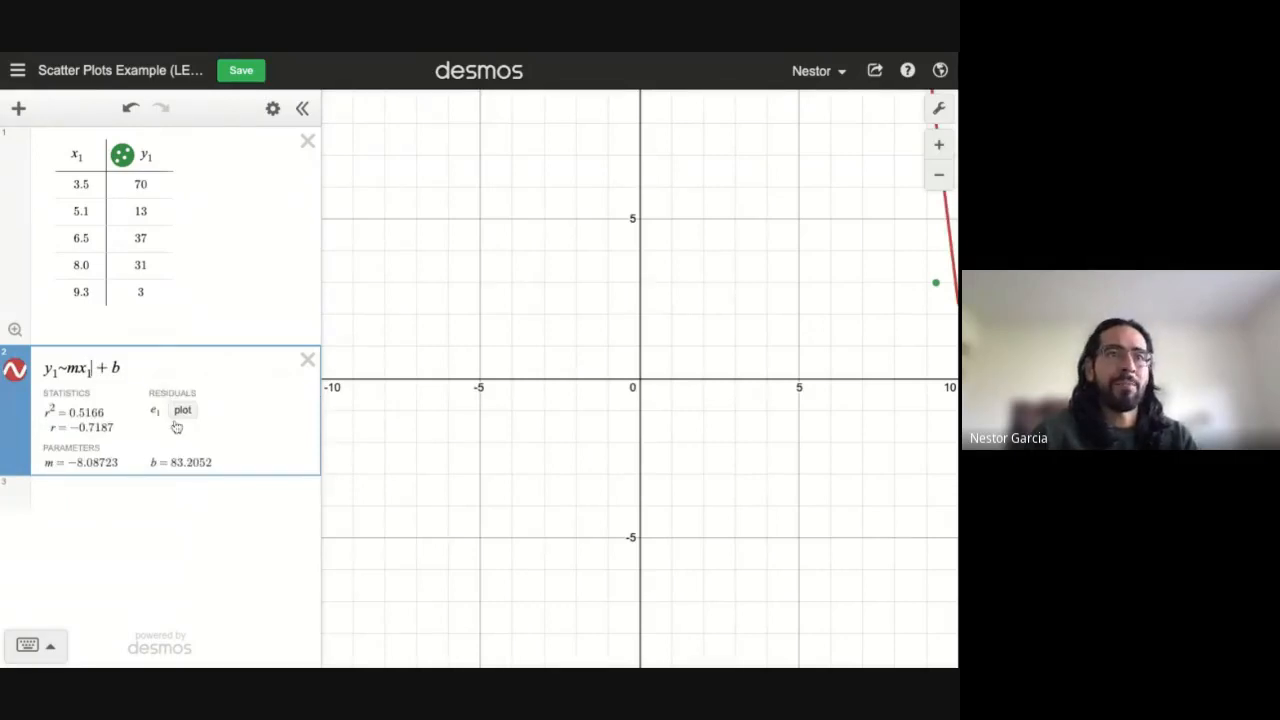
# Step: Zoom out and pan until the five points and red regression line are in view
pyautogui.scroll(-5, 790, 260)
pyautogui.moveTo(790, 260); pyautogui.dragTo(611, 598)
pyautogui.moveTo(790, 260); pyautogui.dragTo(749, 251)
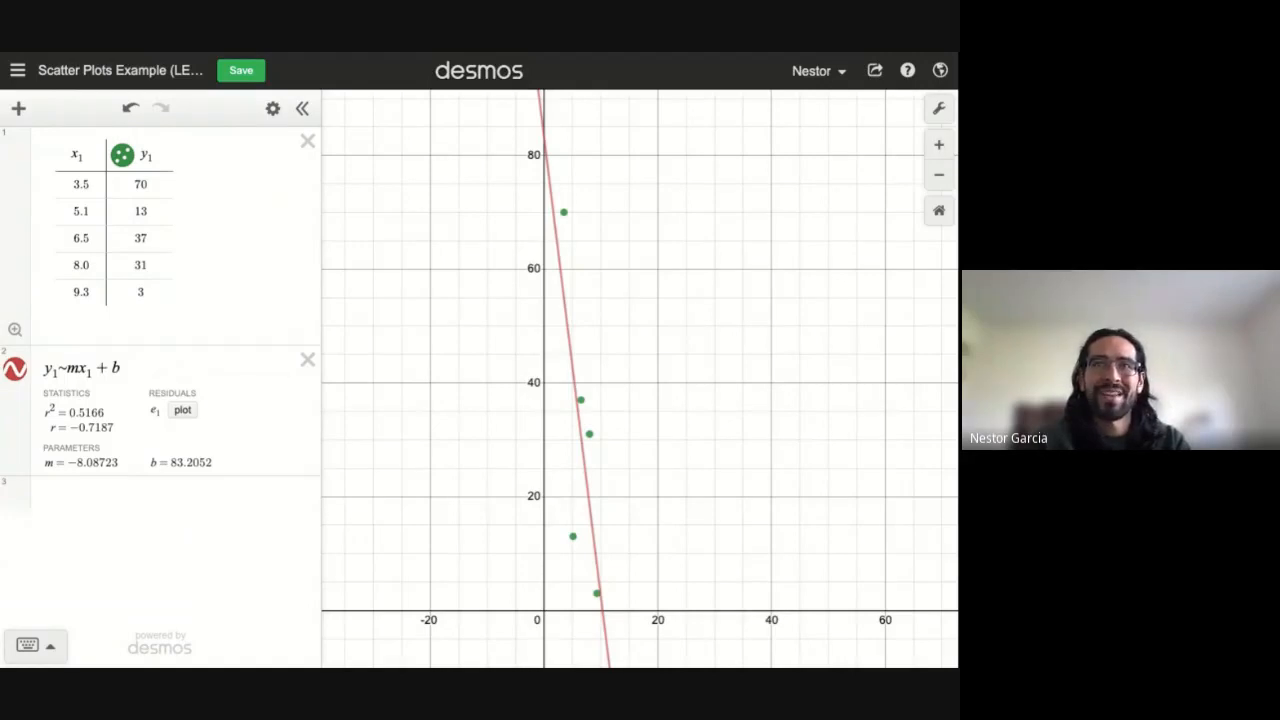
pyautogui.hotkey('ctrl', 'shift', 'Tab')
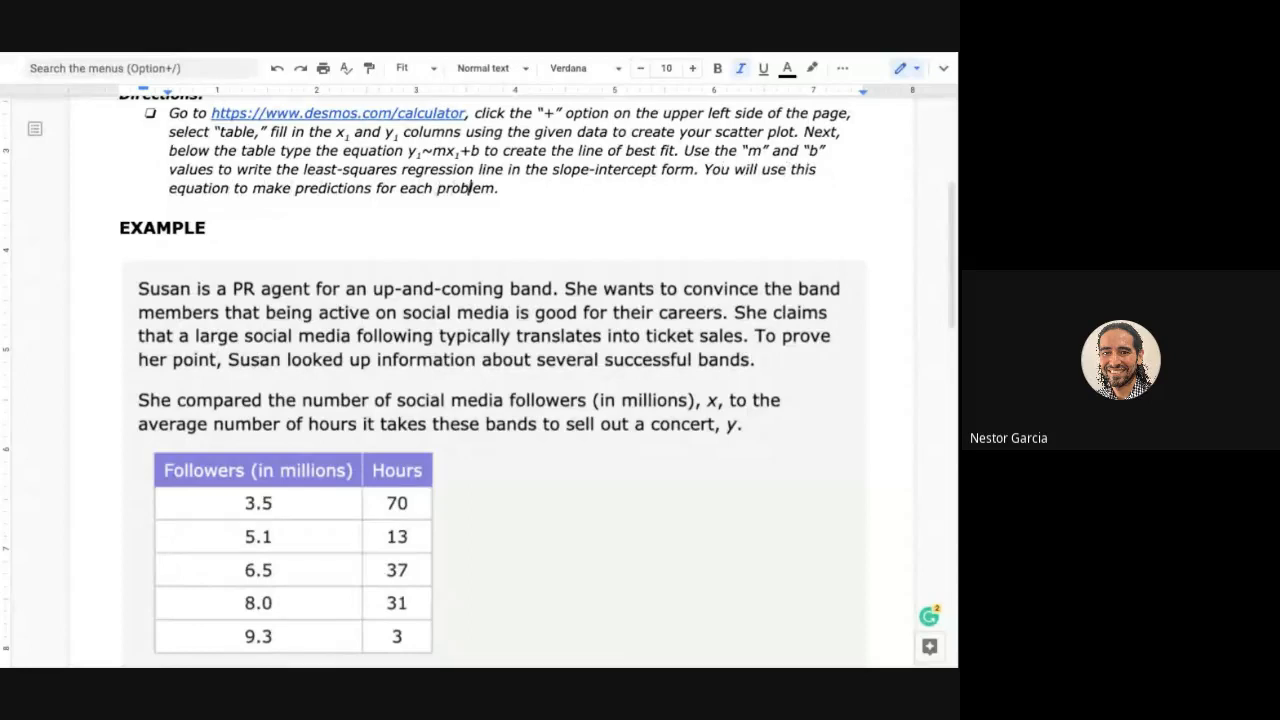
# Step: Scroll to questions a–c and place the caret in question a's empty answer cell
pyautogui.hotkey('ctrl', 'Tab')
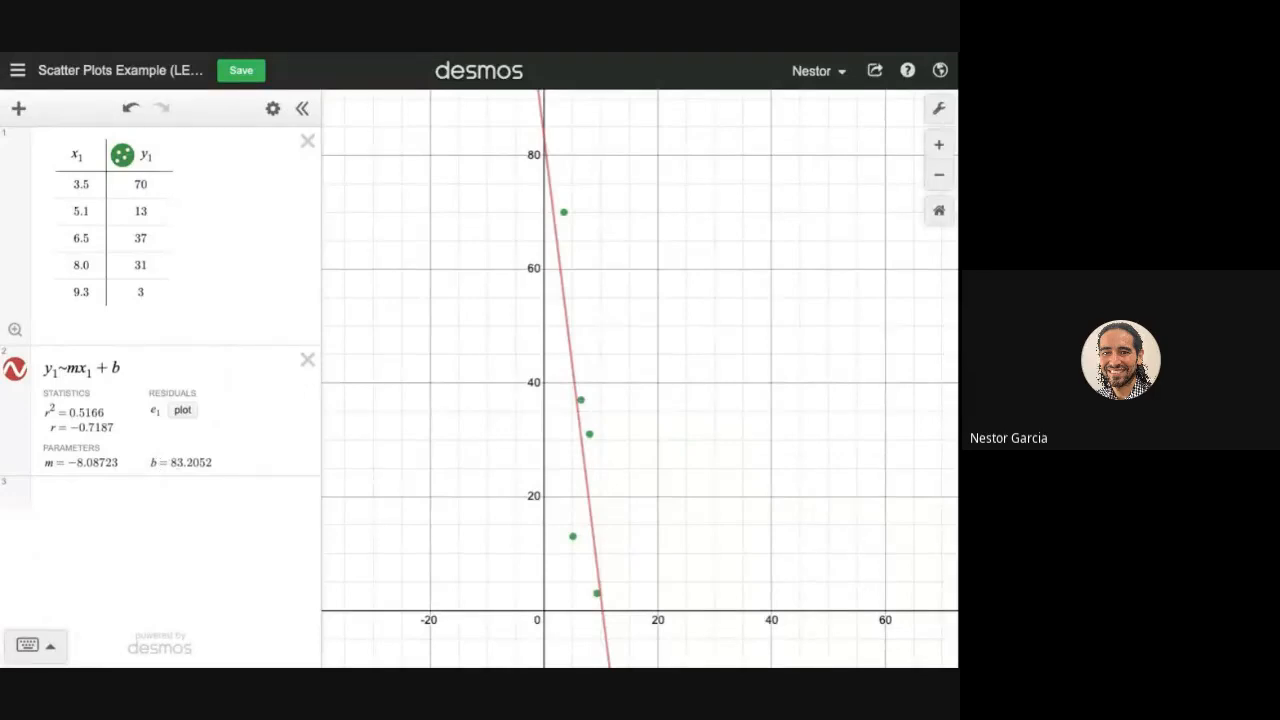
pyautogui.hotkey('ctrl', 'Tab')
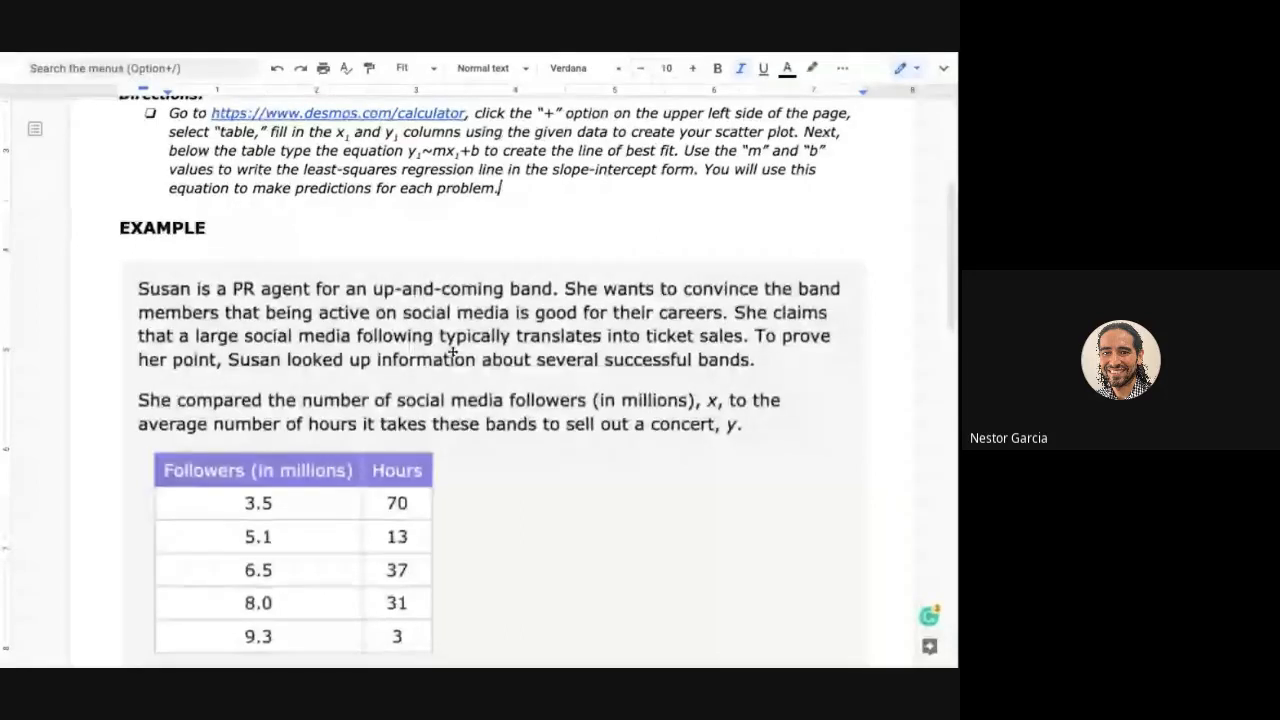
pyautogui.scroll(-2, 452, 352)
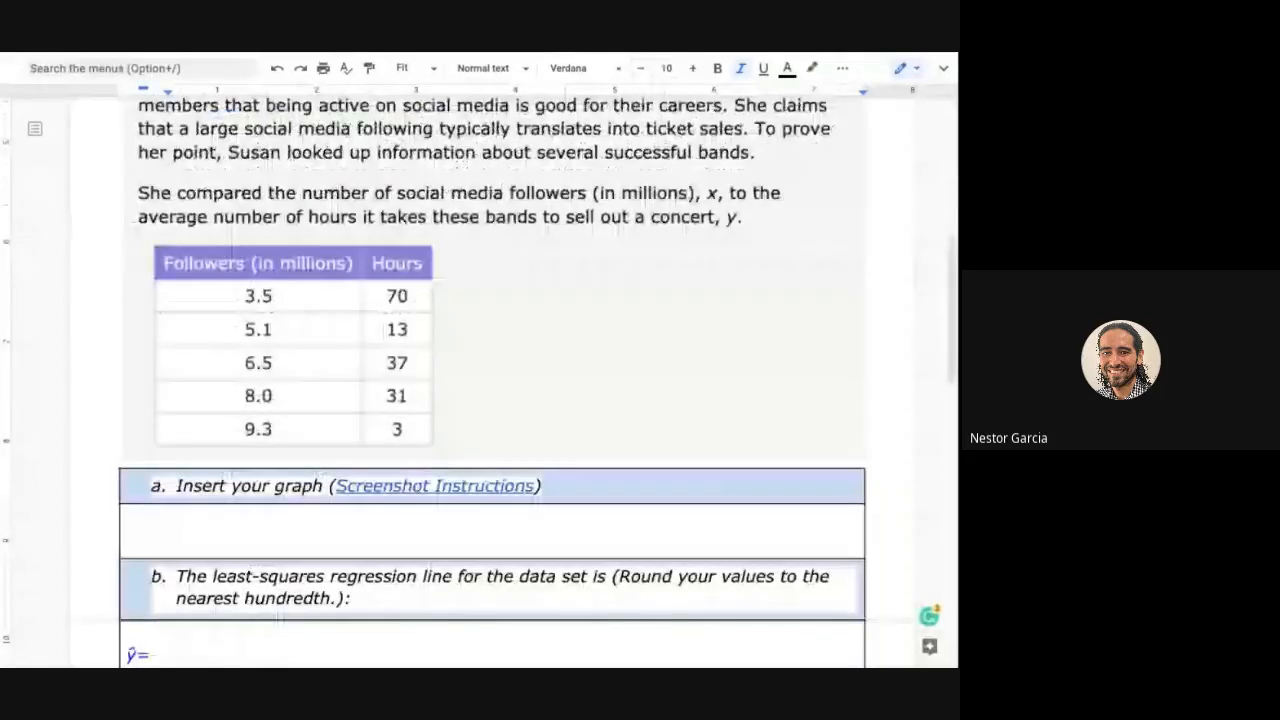
pyautogui.scroll(-1, 279, 385)
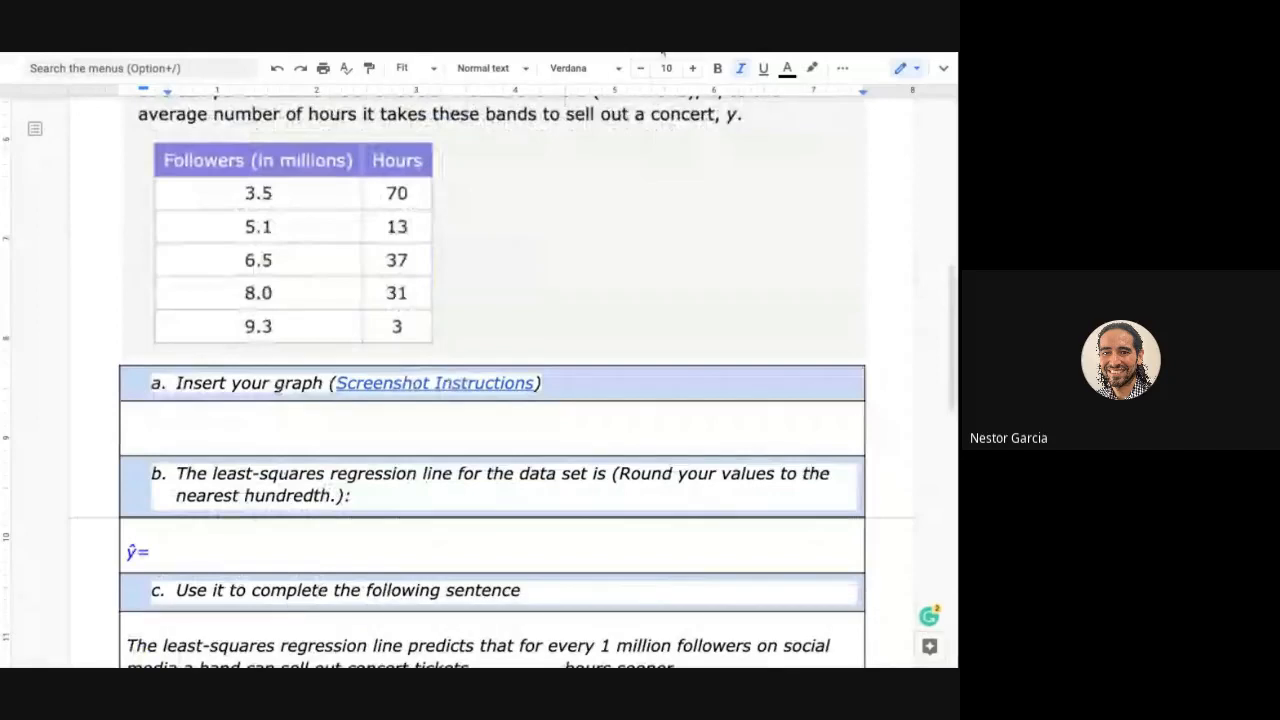
pyautogui.click(290, 434)
pyautogui.scroll(-1, 280, 491)
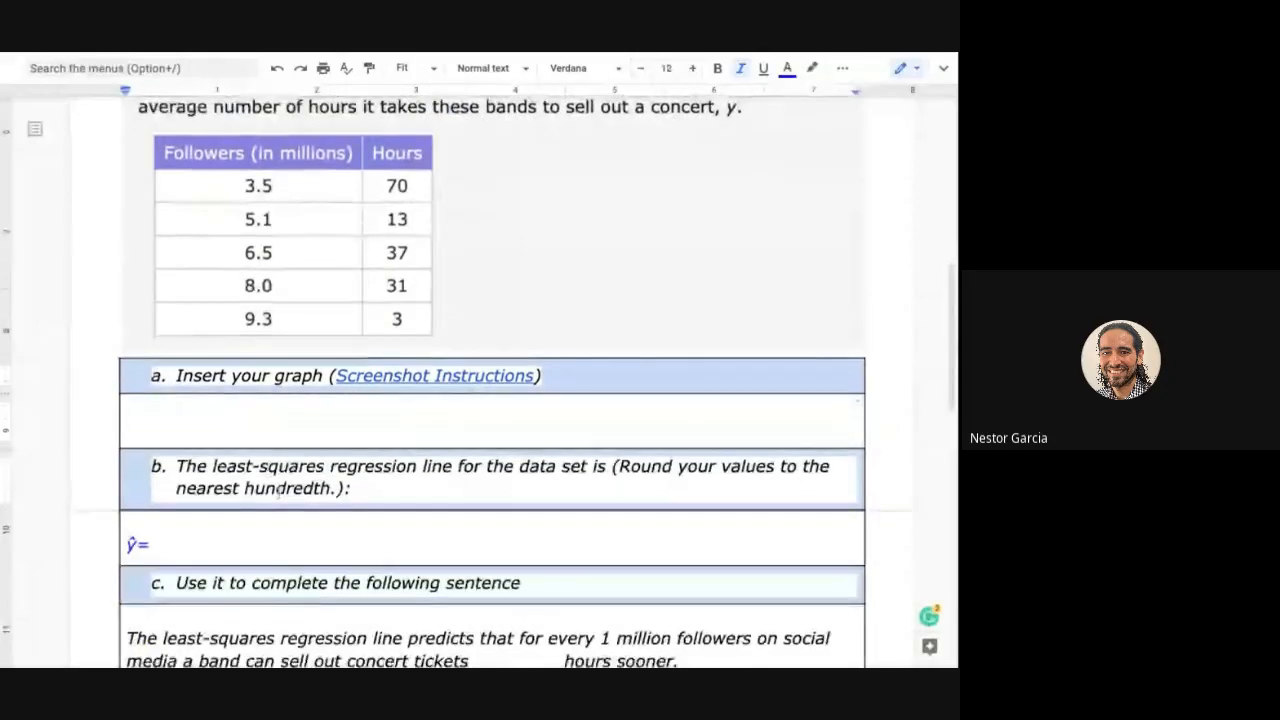
pyautogui.scroll(-1, 370, 437)
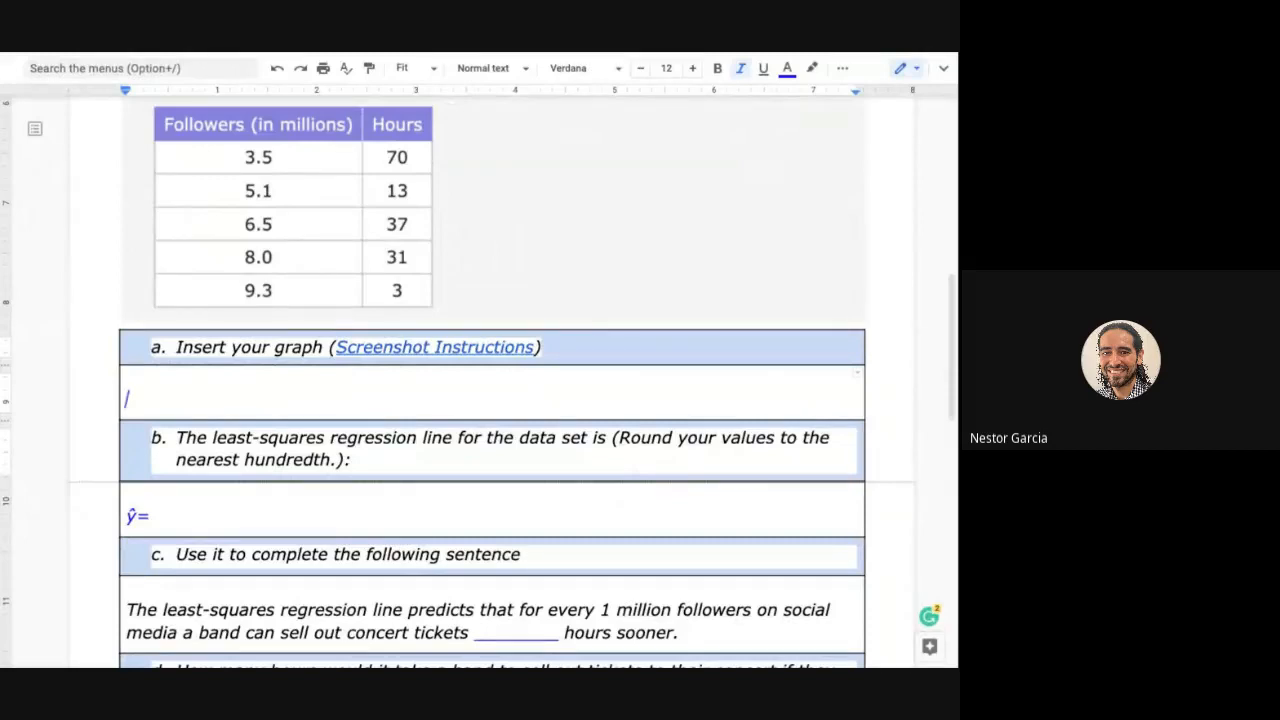
pyautogui.hotkey('ctrl', 'Tab')
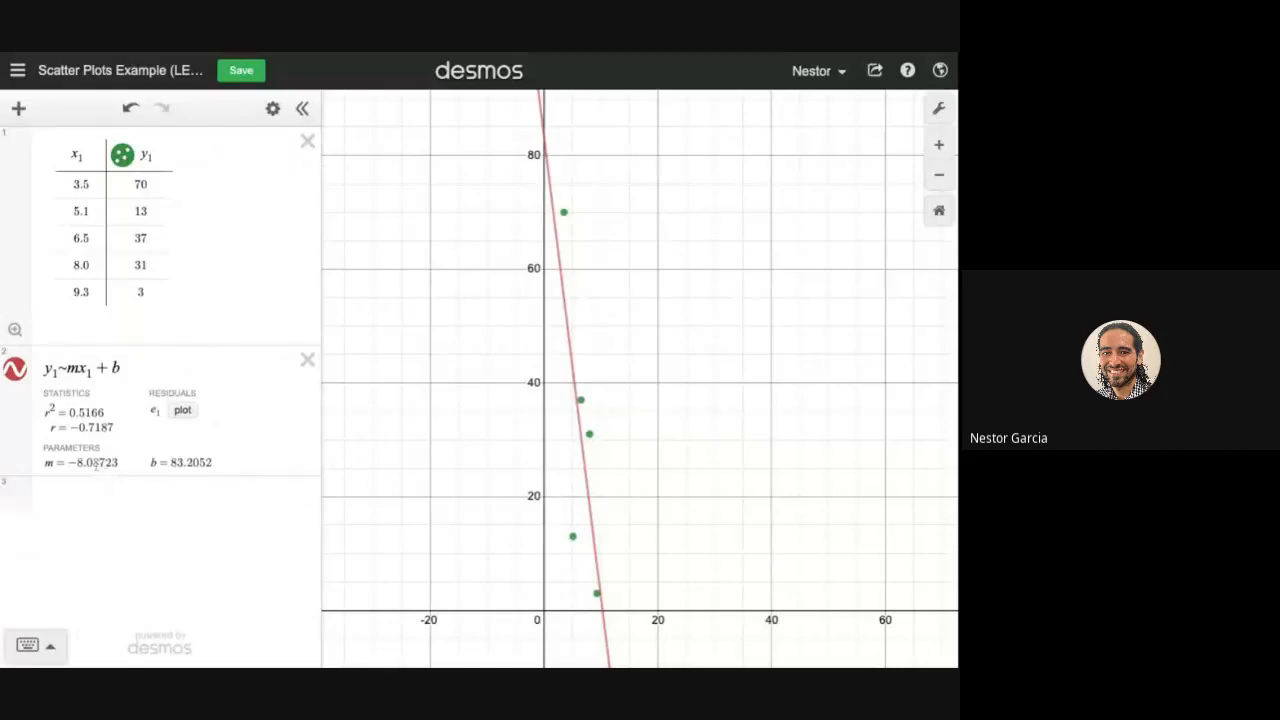
# Step: Add a third expression y = −8.09x + 83.21 for the rounded regression line
pyautogui.click(82, 502)
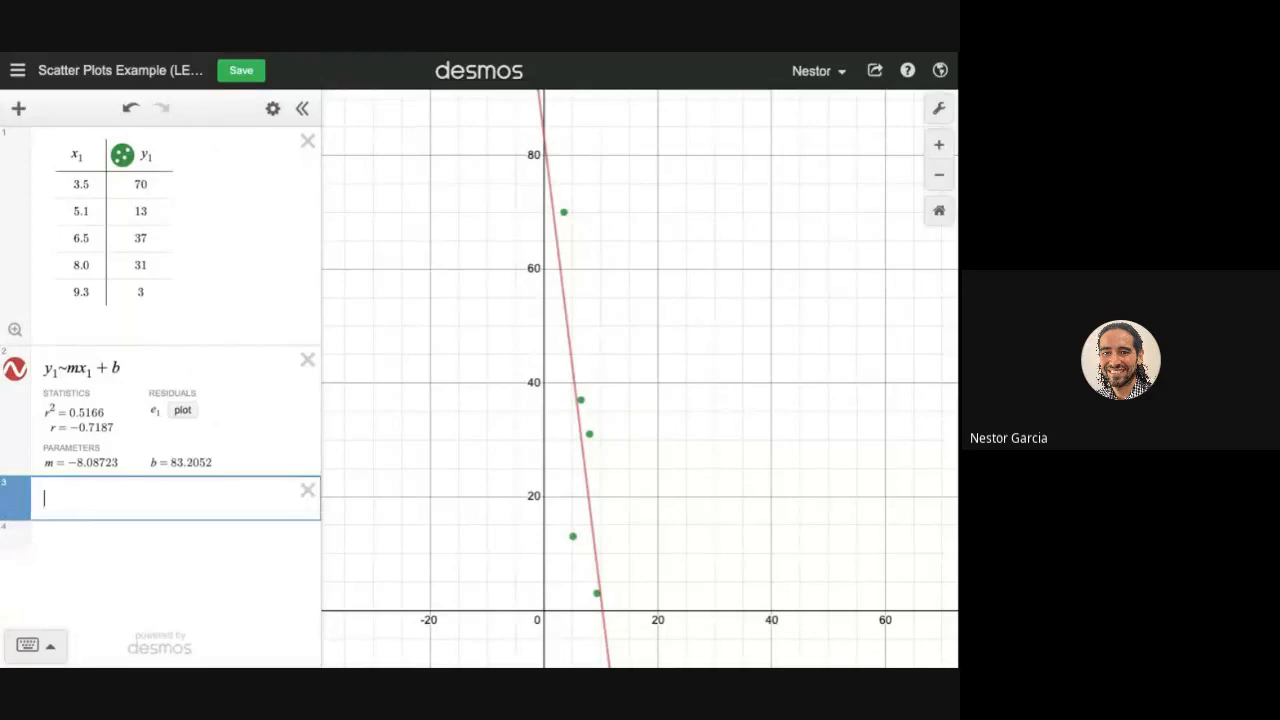
pyautogui.write('y')
pyautogui.write('=')
pyautogui.write('-8')
pyautogui.write('.0')
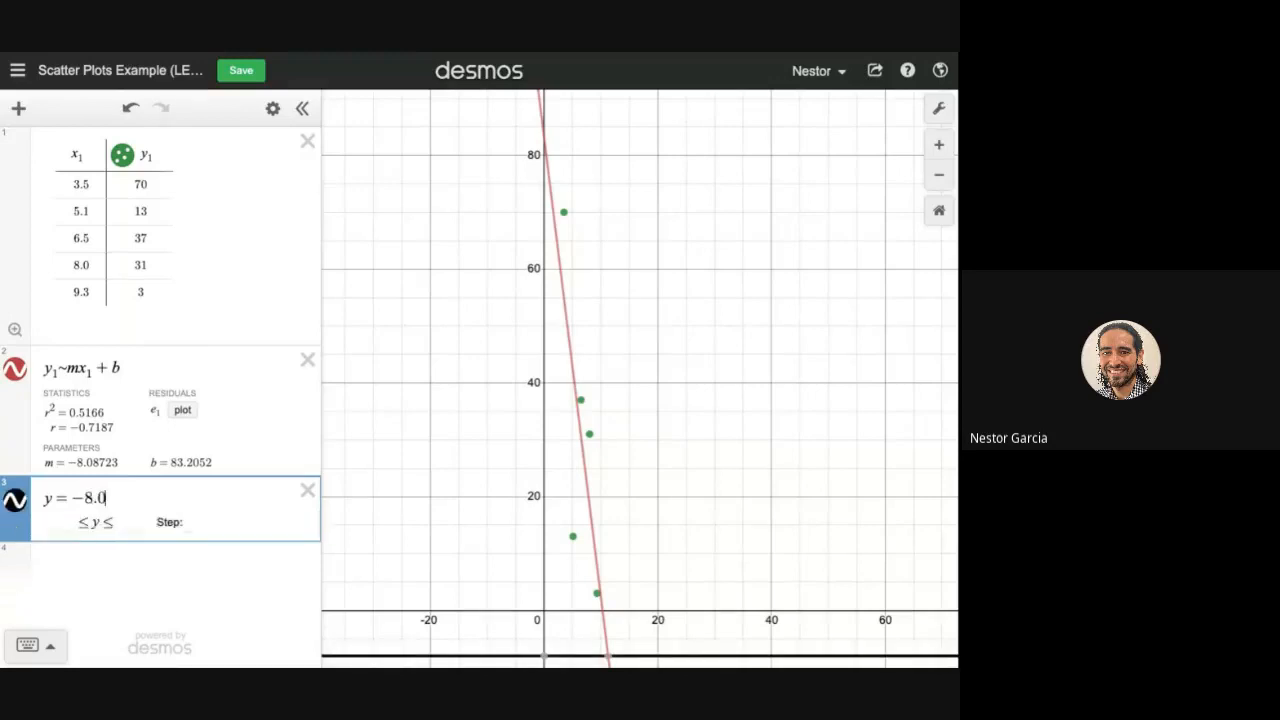
pyautogui.write('9')
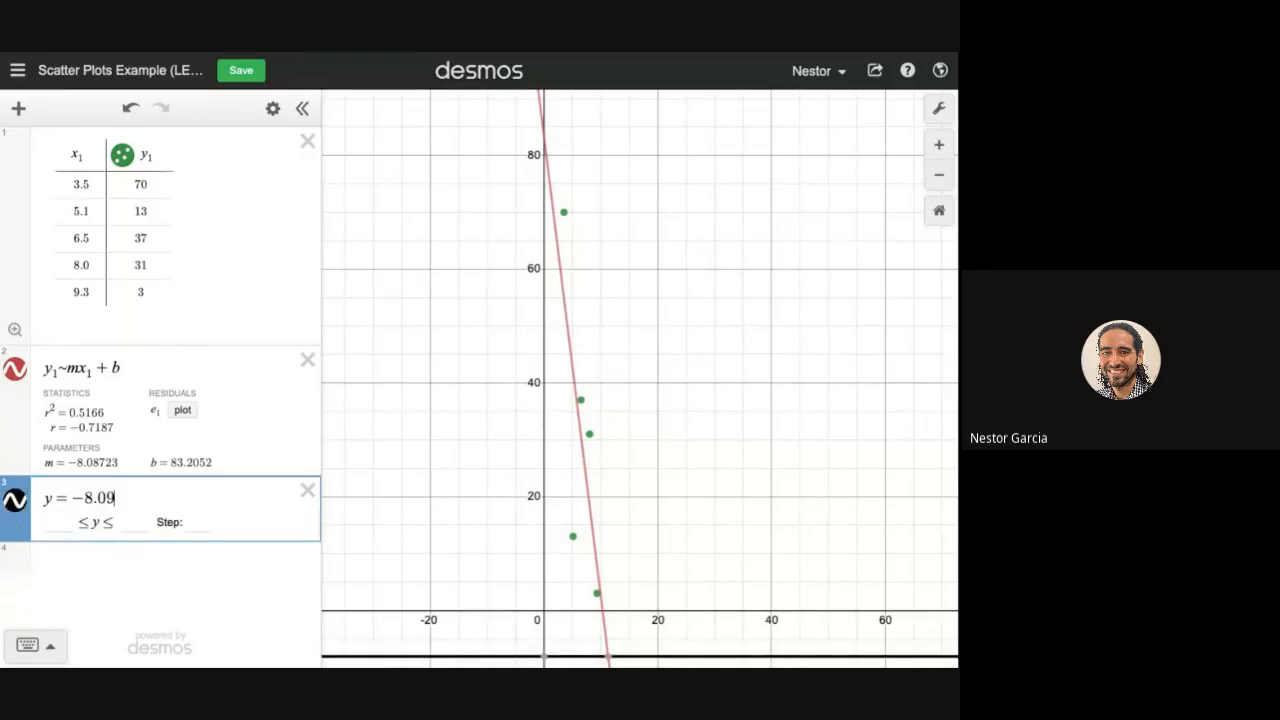
pyautogui.write('x')
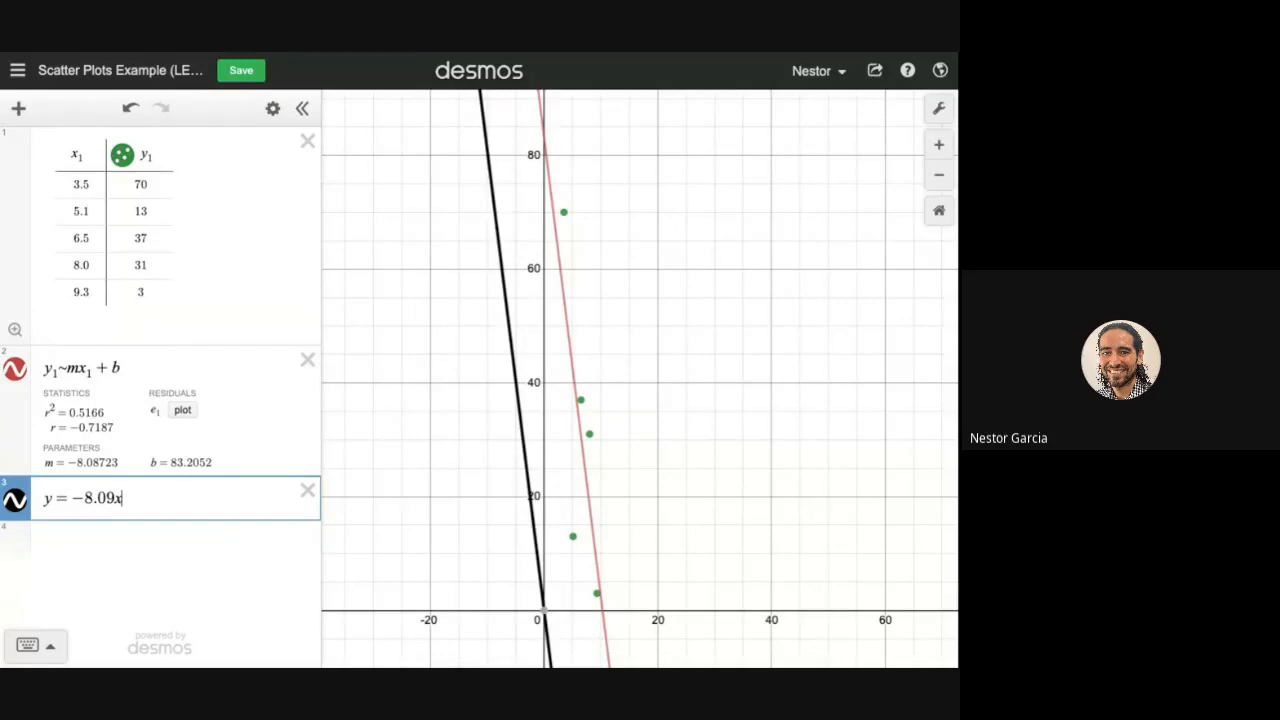
pyautogui.press('BackSpace')
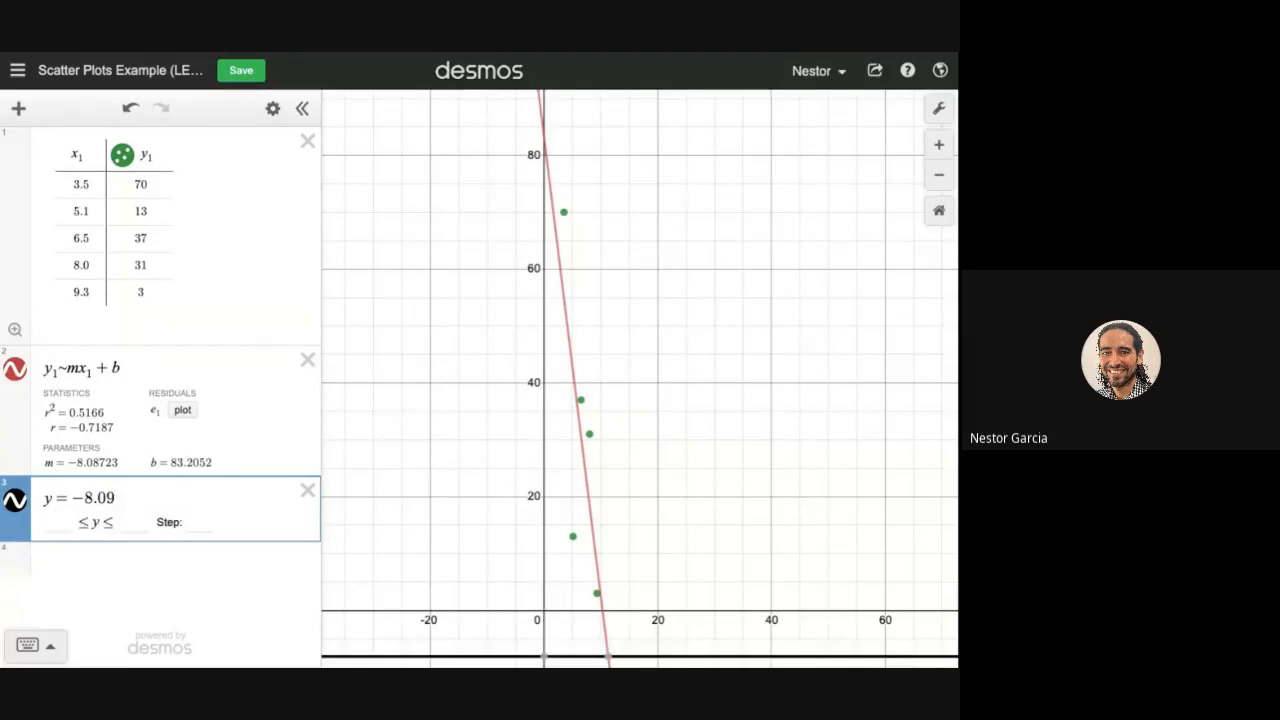
pyautogui.write('x ')
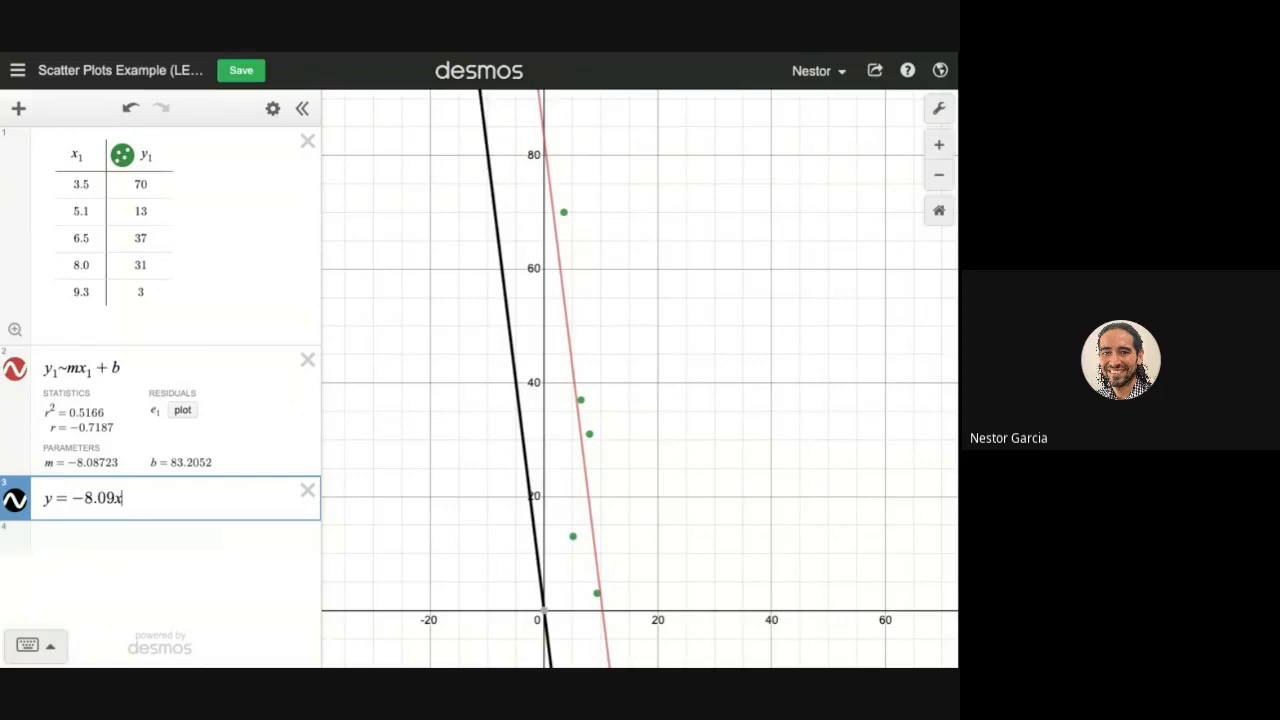
pyautogui.write('+ 83.2')
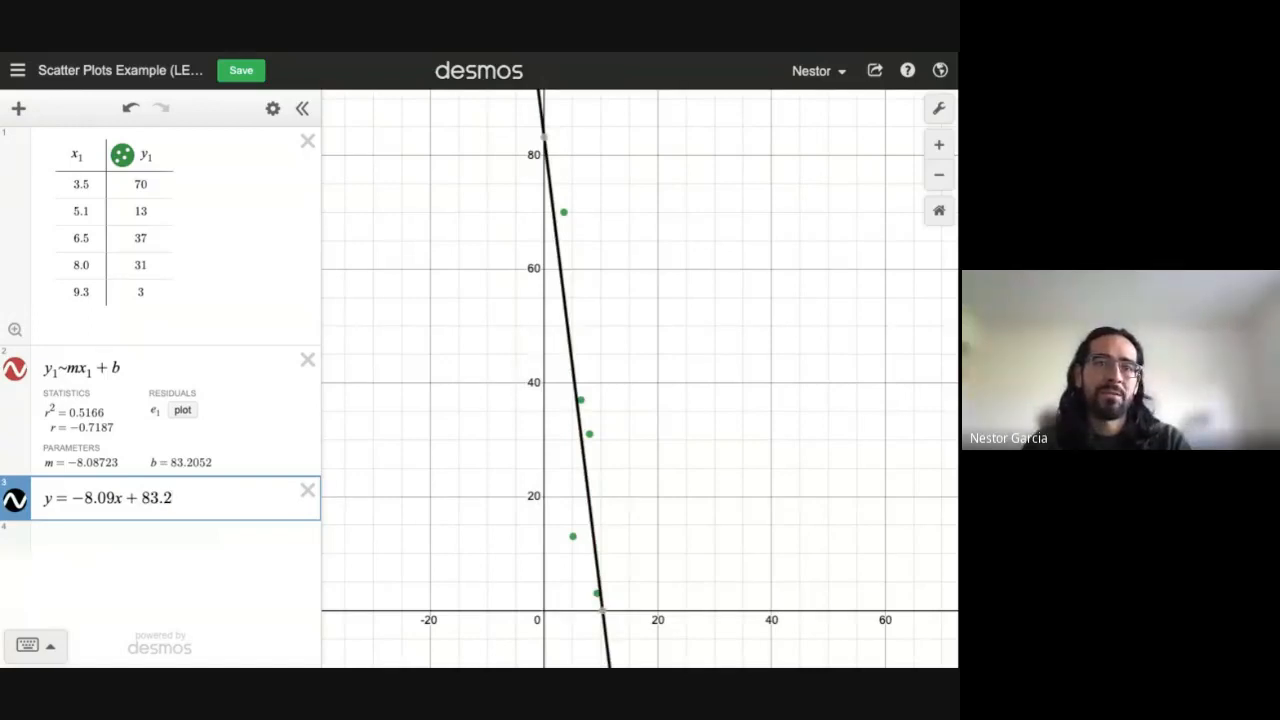
pyautogui.write('1')
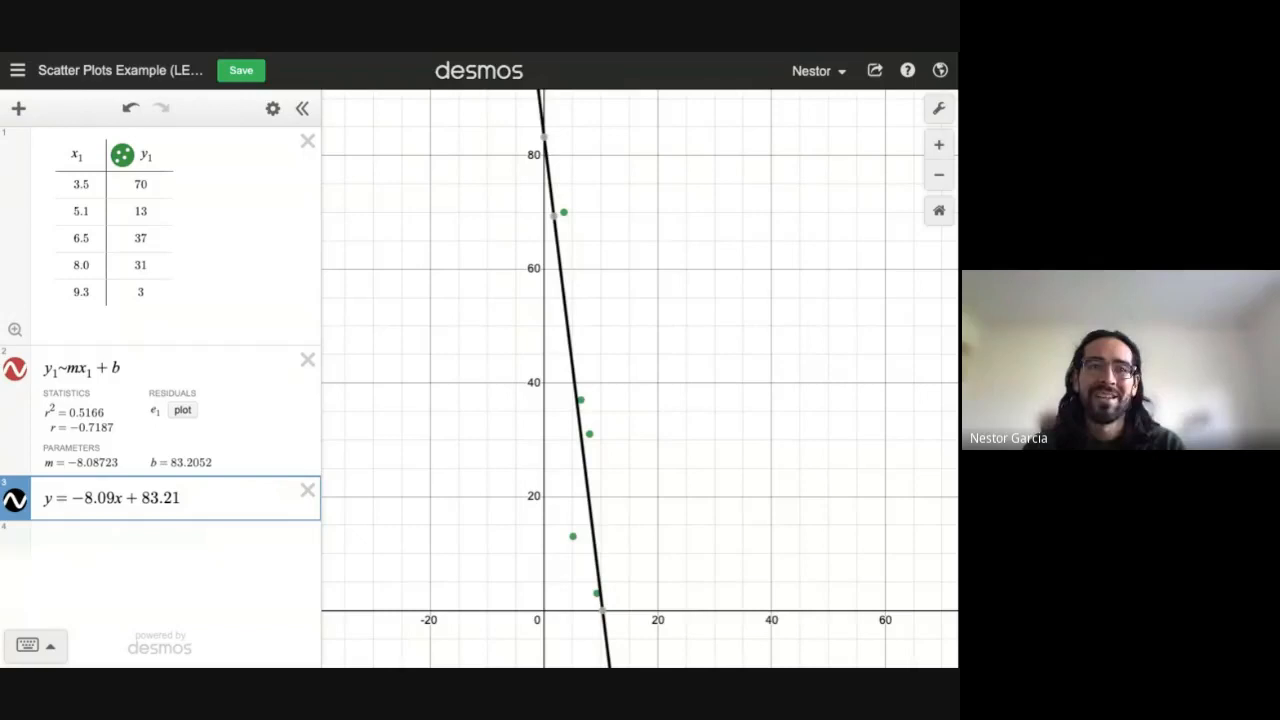
# Step: Toggle the rounded line to compare it with the regression, then select -8.09x+83.21 for copying
pyautogui.click(15, 500)
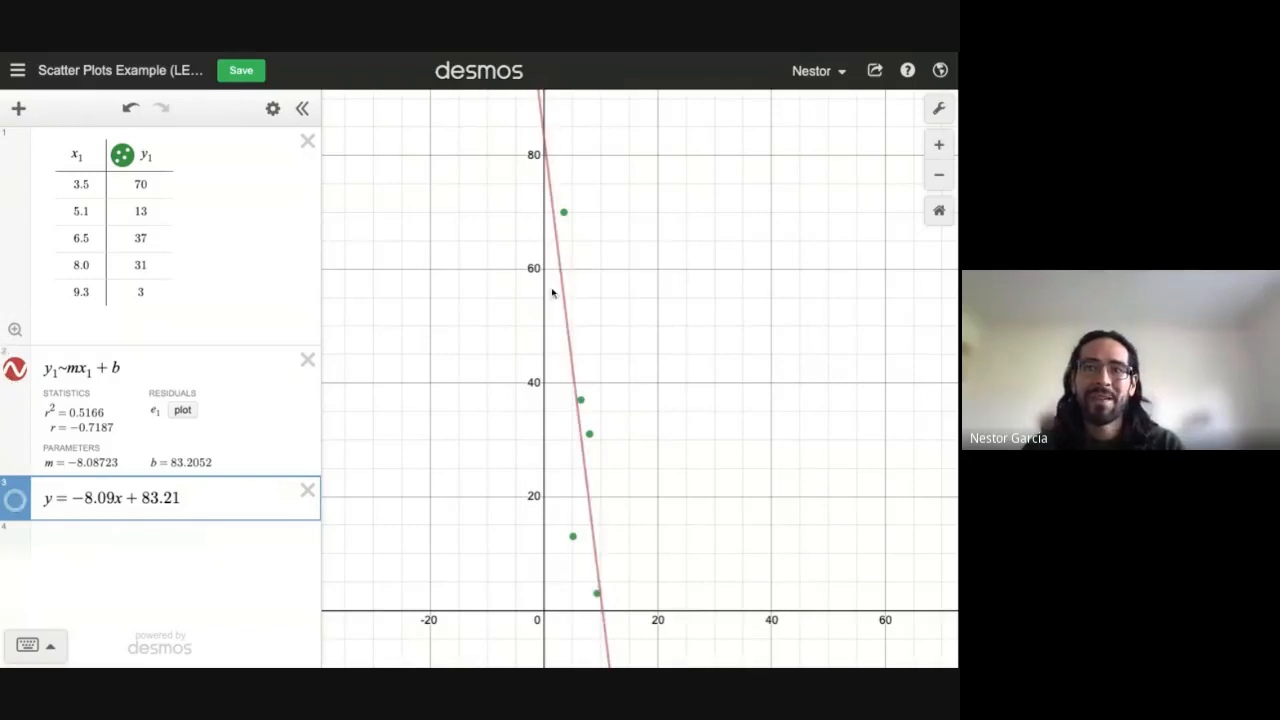
pyautogui.click(15, 502)
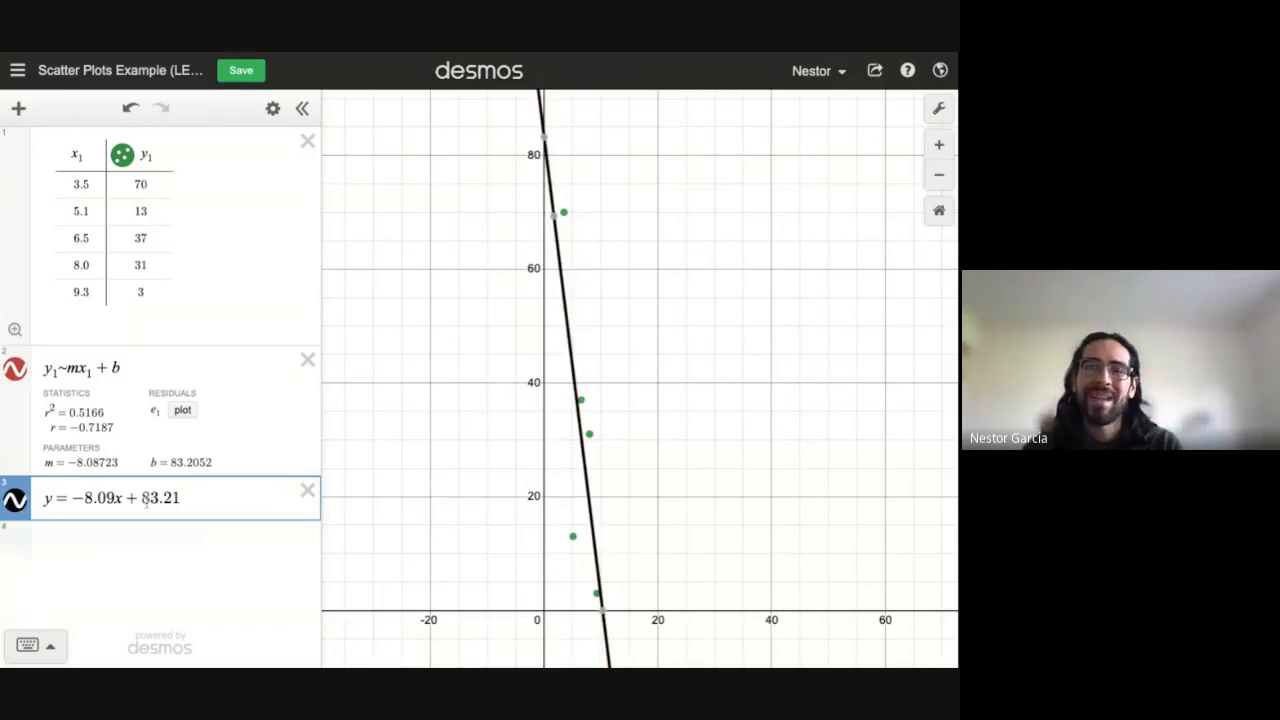
pyautogui.moveTo(190, 497); pyautogui.dragTo(44, 498)
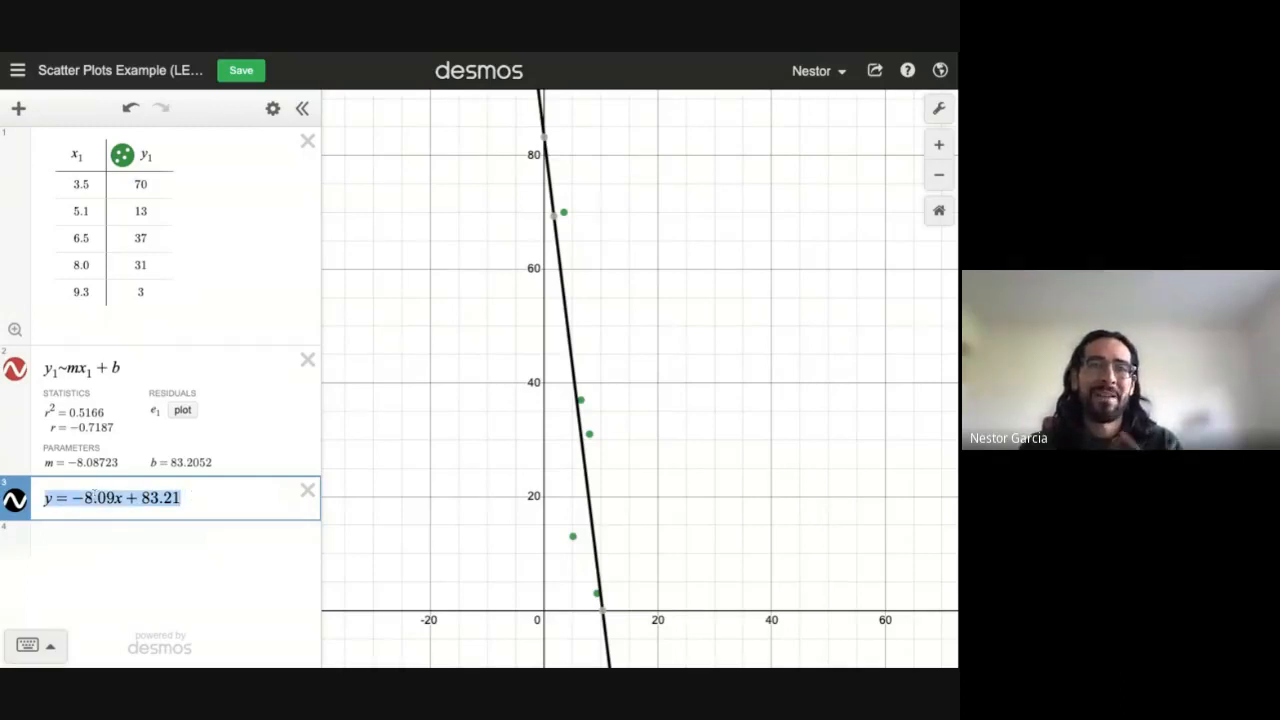
pyautogui.click(203, 496)
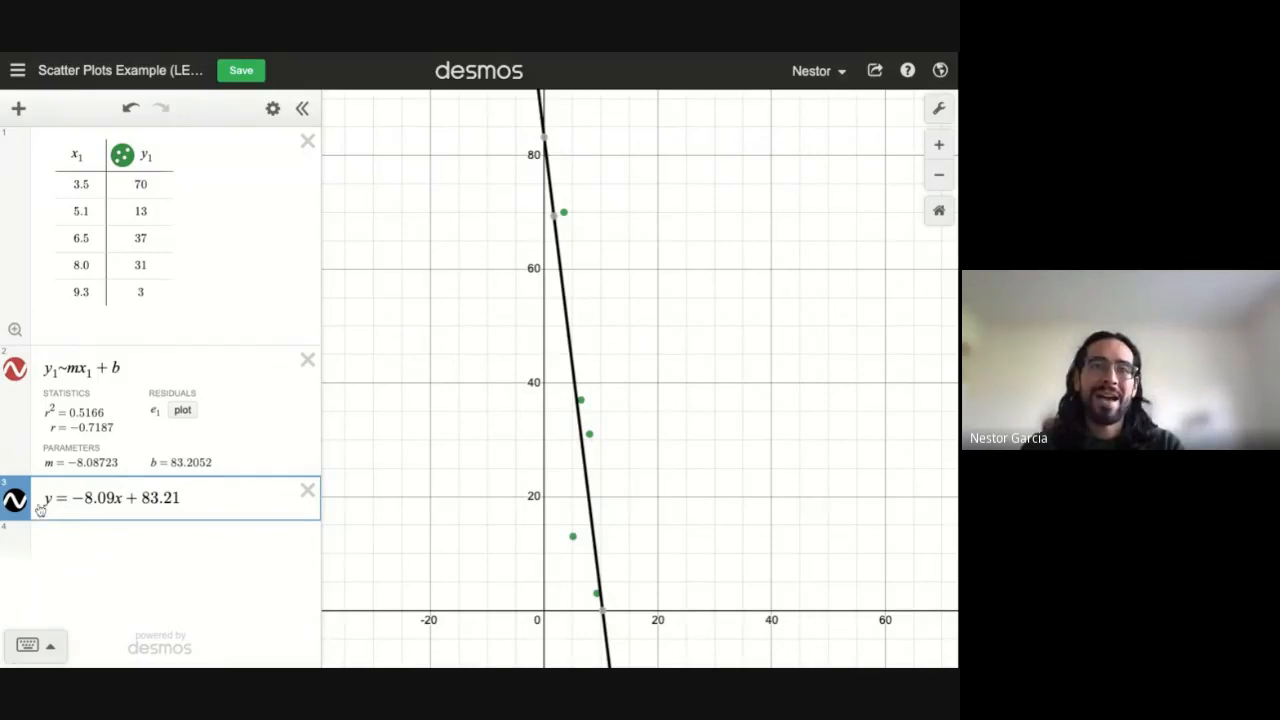
pyautogui.moveTo(190, 498); pyautogui.dragTo(115, 498)
pyautogui.hotkey('shift', 'Left')
pyautogui.hotkey('shift', 'Left')
pyautogui.hotkey('shift', 'Left')
pyautogui.hotkey('shift', 'Left')
pyautogui.hotkey('shift', 'Left')
pyautogui.hotkey('shift', 'Left')
pyautogui.hotkey('shift', 'Left')
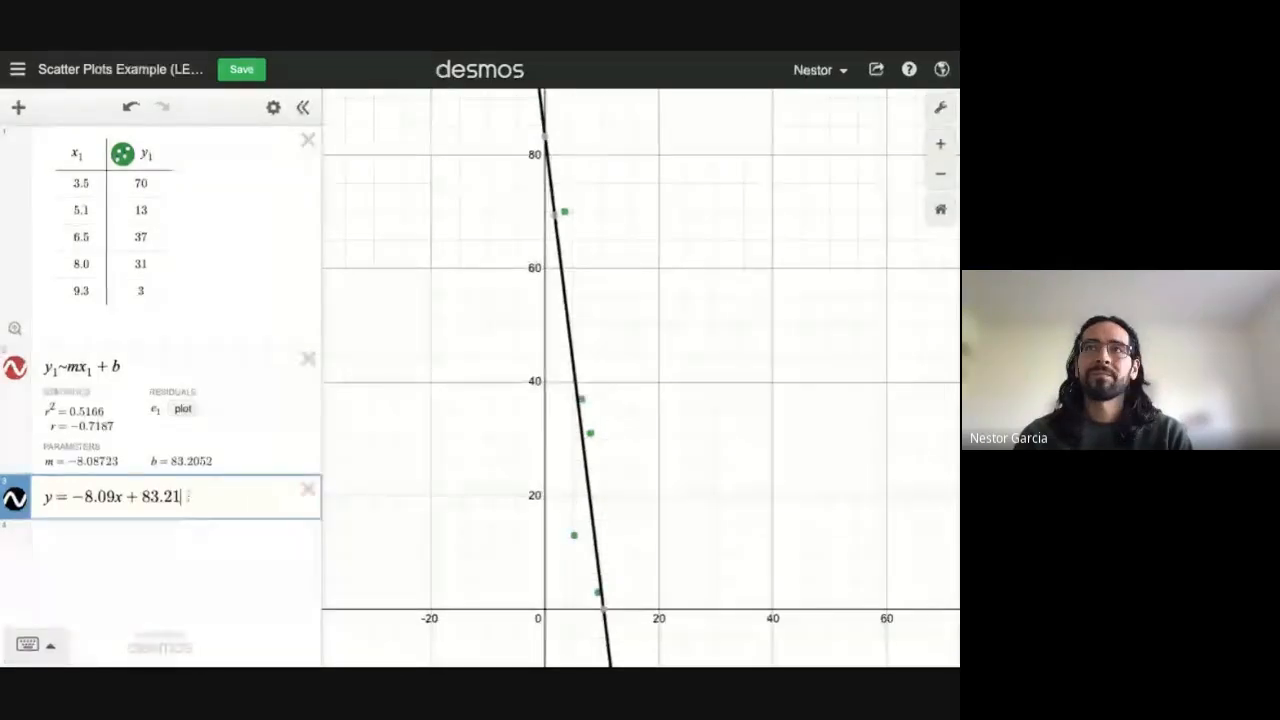
pyautogui.moveTo(186, 497); pyautogui.dragTo(73, 497)
pyautogui.press('super+c')
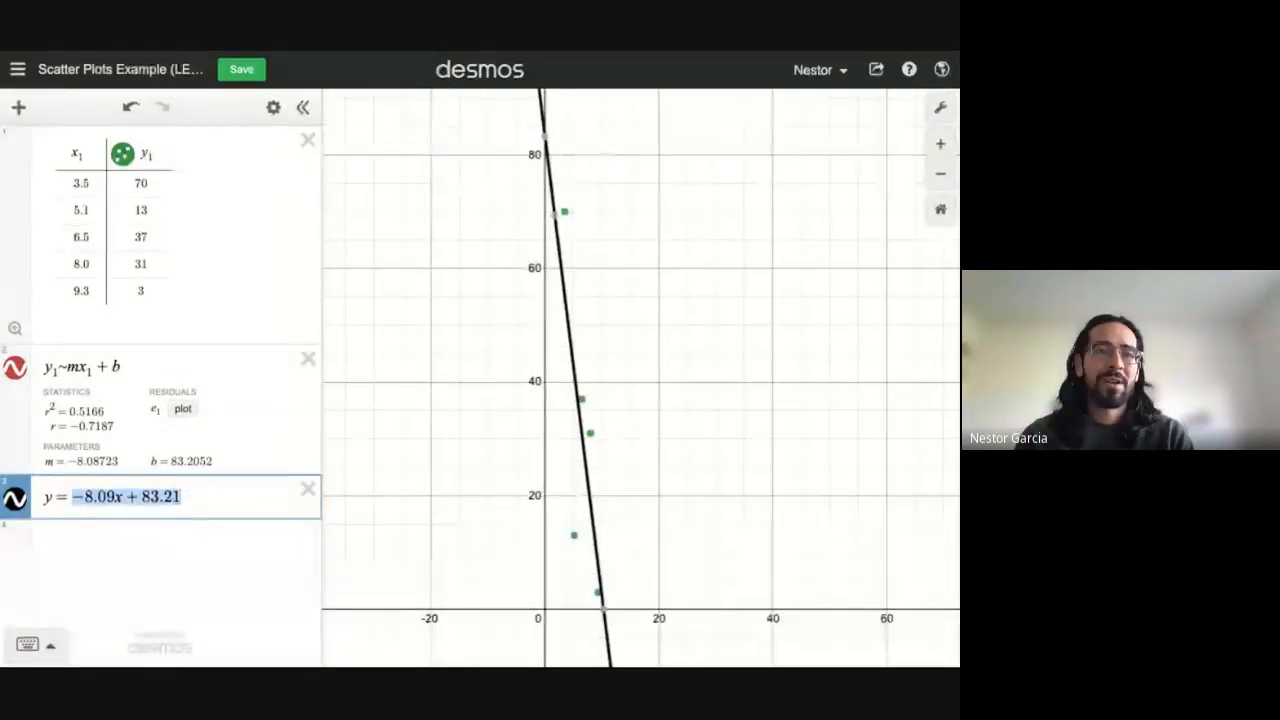
pyautogui.click(598, 53)
pyautogui.click(598, 52)
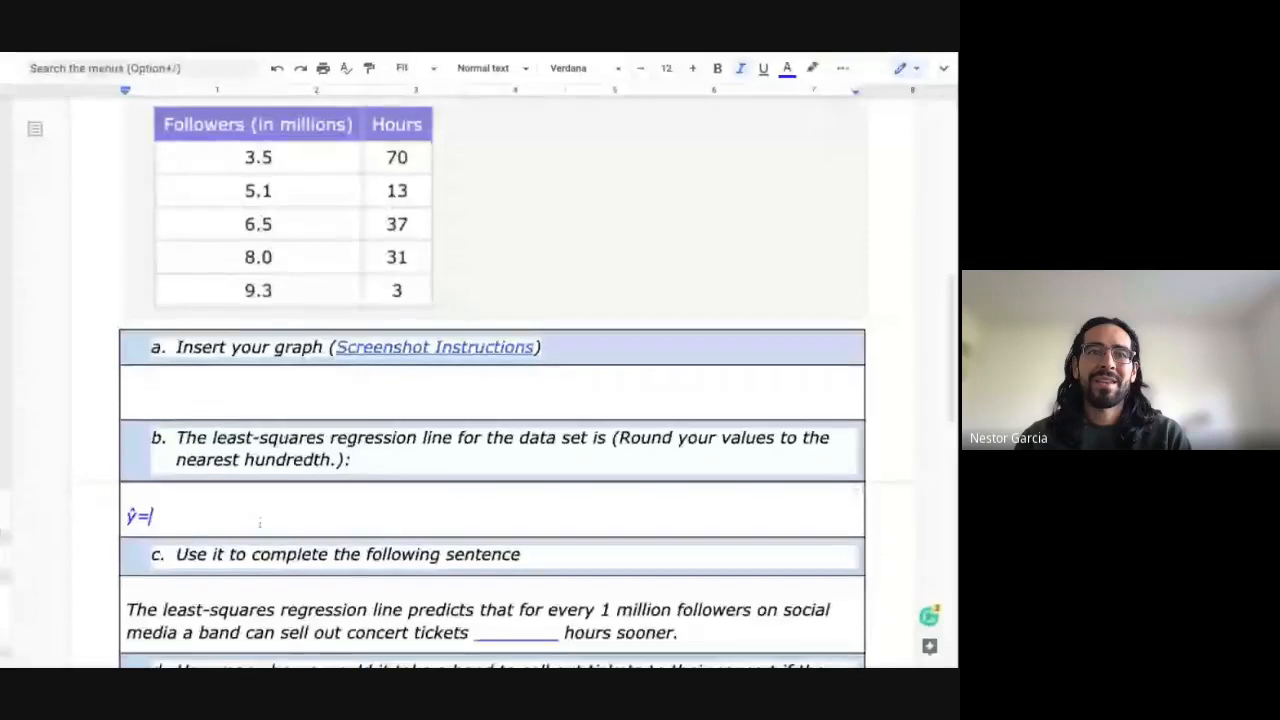
# Step: Paste the equation -8.09x+83.21 after ŷ= on question b's answer line and check the 8.09 slope
pyautogui.press('super+v')
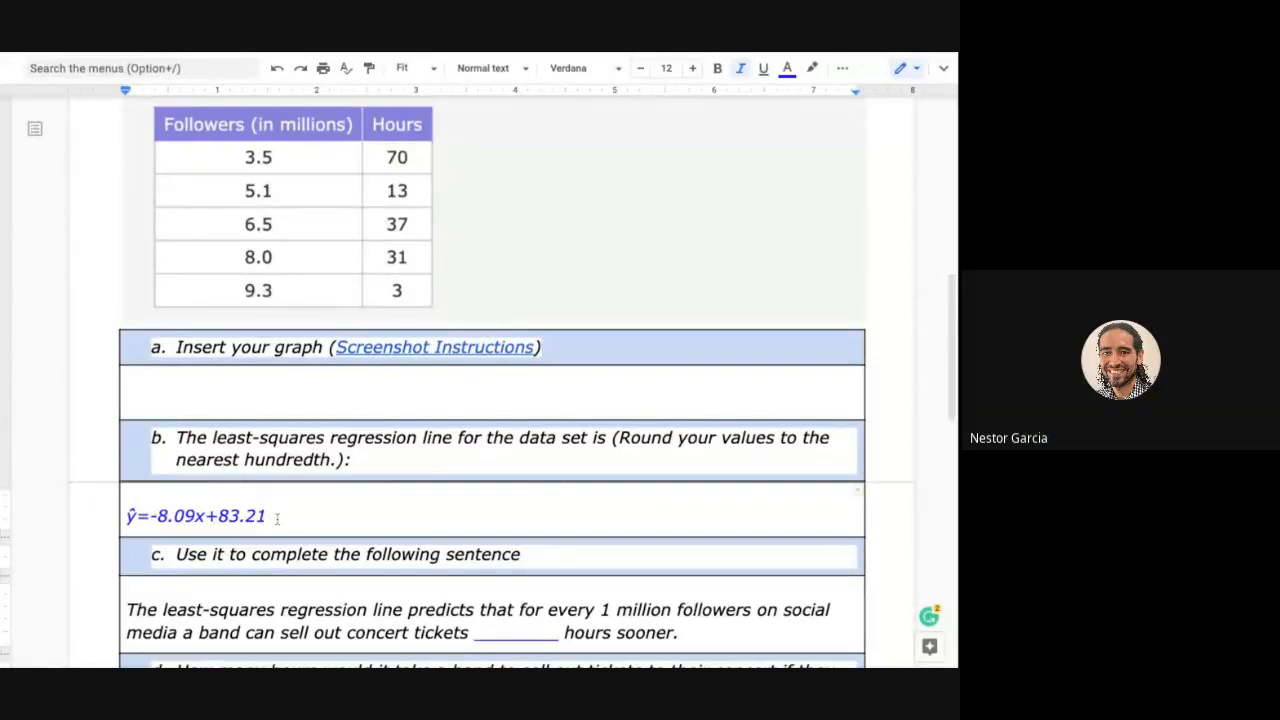
pyautogui.scroll(-1, 277, 518)
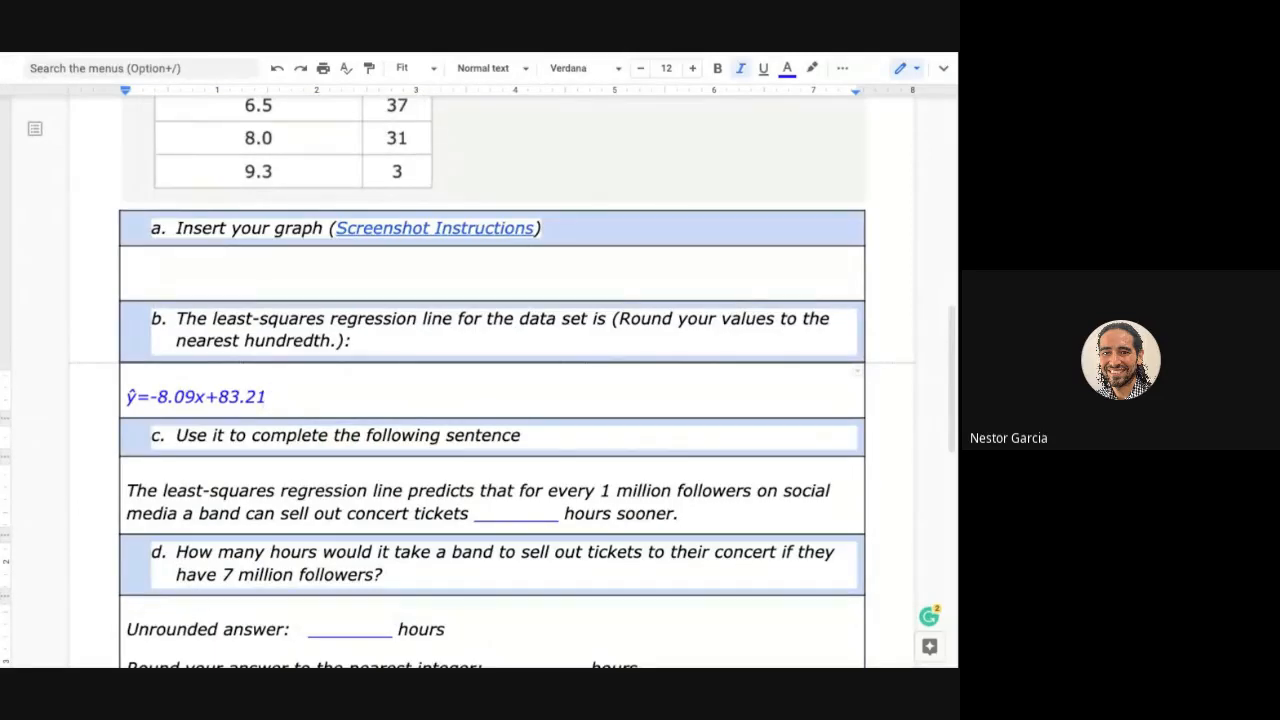
pyautogui.scroll(-1, 450, 413)
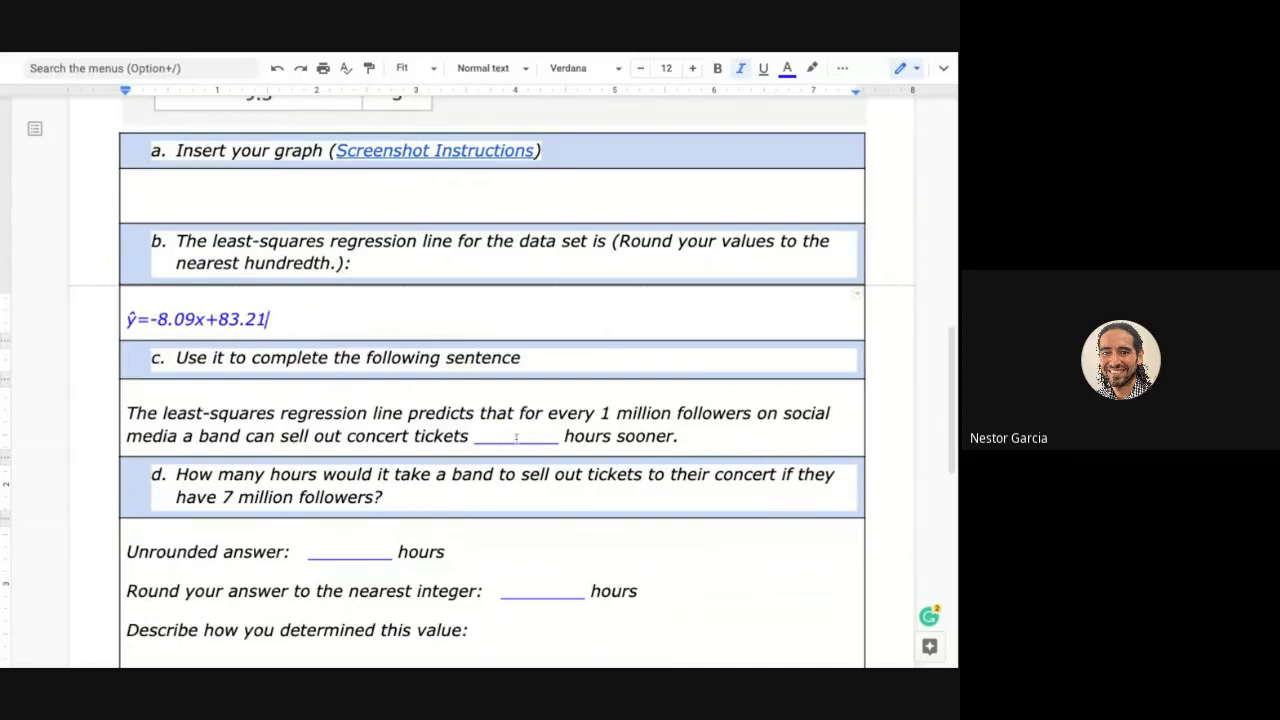
pyautogui.doubleClick(160, 319)
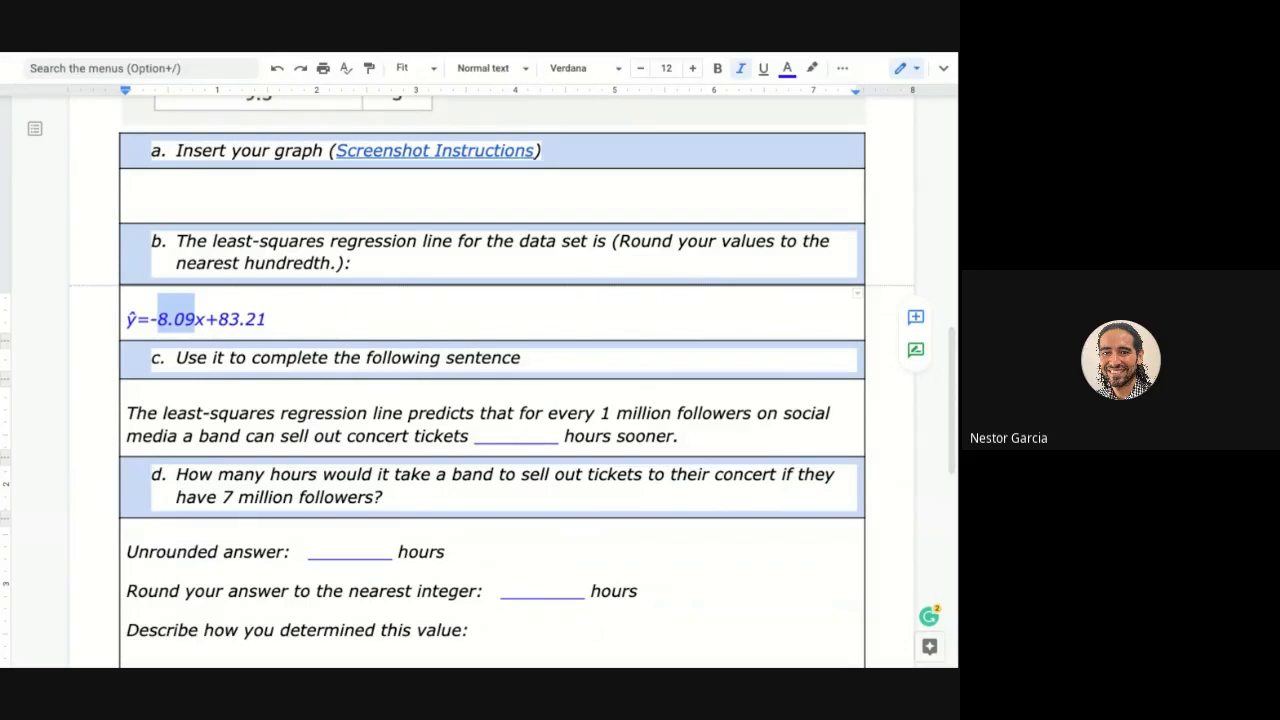
# Step: Enter 8 in the blank before 'hours sooner' in question c, then scroll down to question d
pyautogui.doubleClick(517, 436)
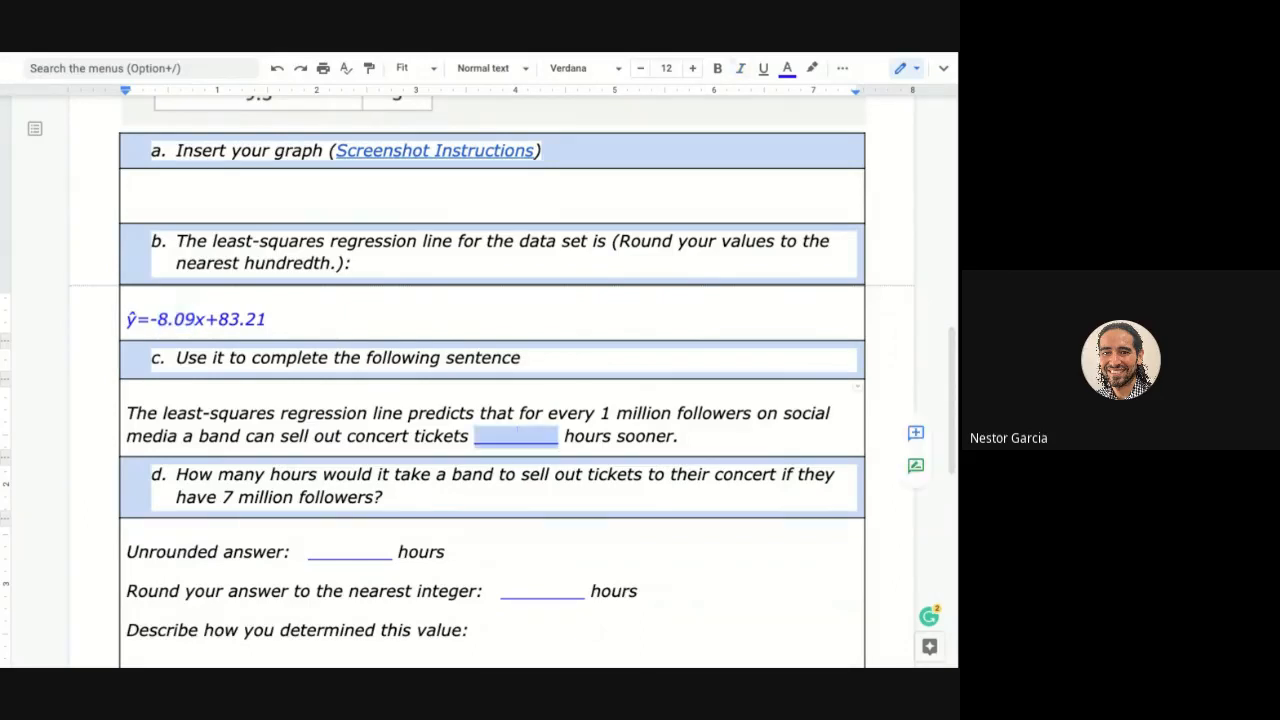
pyautogui.write('8')
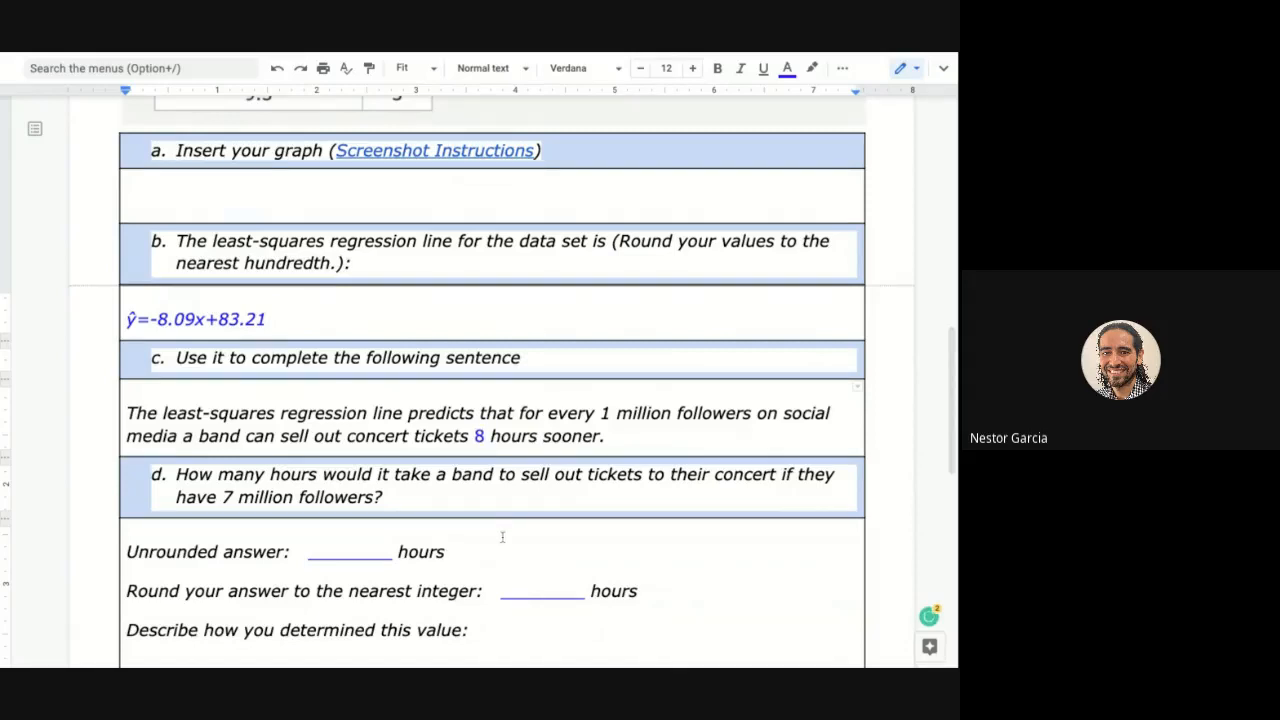
pyautogui.scroll(-1, 502, 537)
pyautogui.scroll(-1, 502, 537)
pyautogui.scroll(-1, 502, 537)
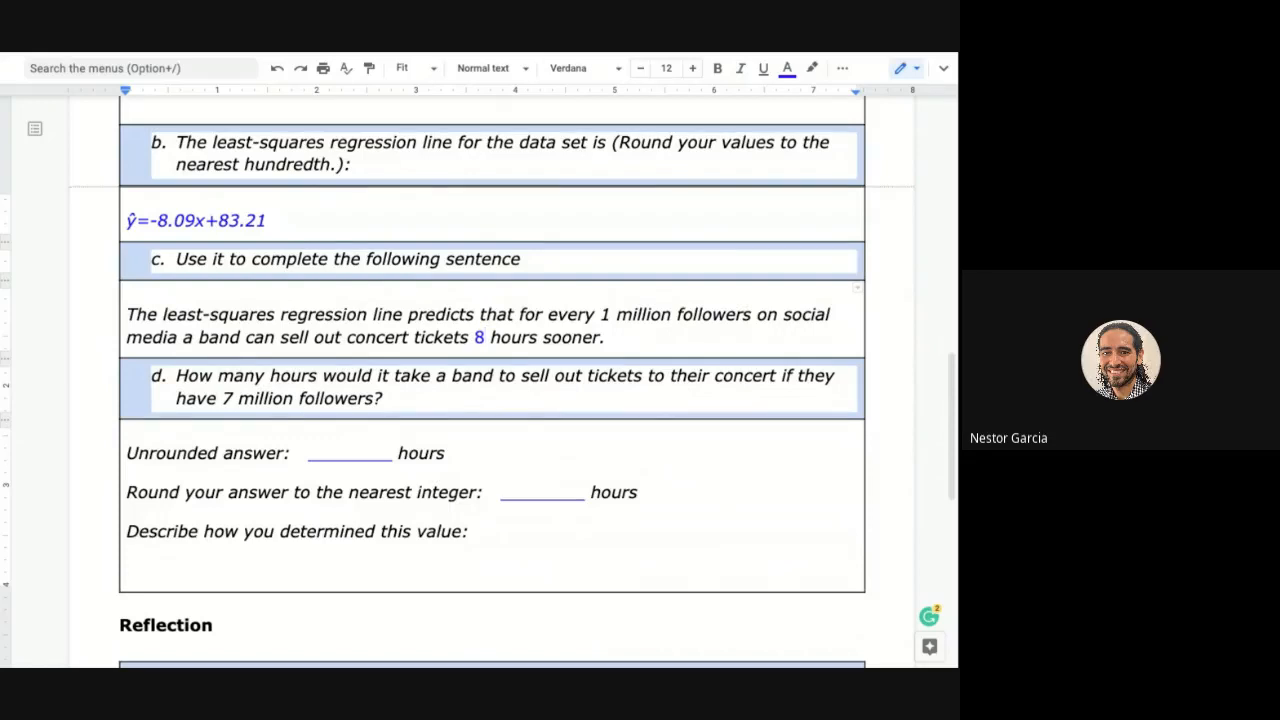
# Step: Trace the Desmos regression line to x = 7 to read the value 26.58
pyautogui.click(676, 53)
pyautogui.moveTo(597, 560); pyautogui.dragTo(584, 460)
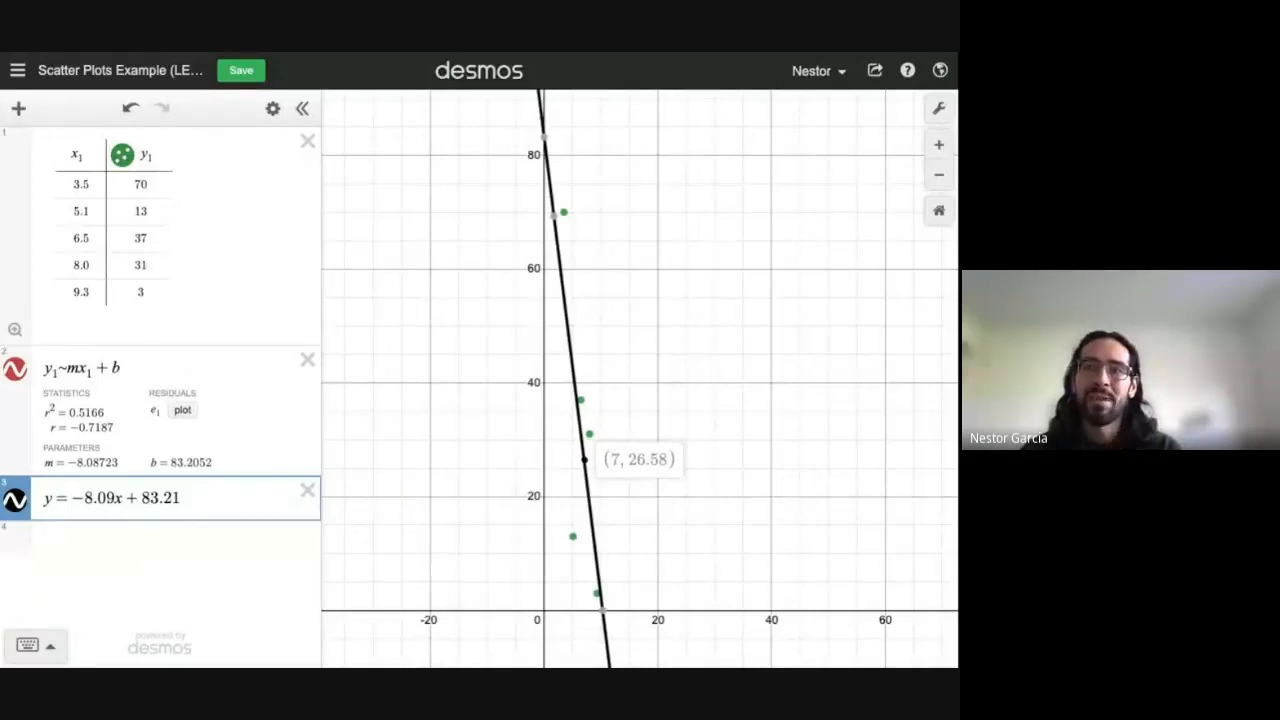
# Step: Enter 26.58 as question d's unrounded answer for a band with 7 million followers
pyautogui.click(601, 52)
pyautogui.doubleClick(349, 451)
pyautogui.write('26.')
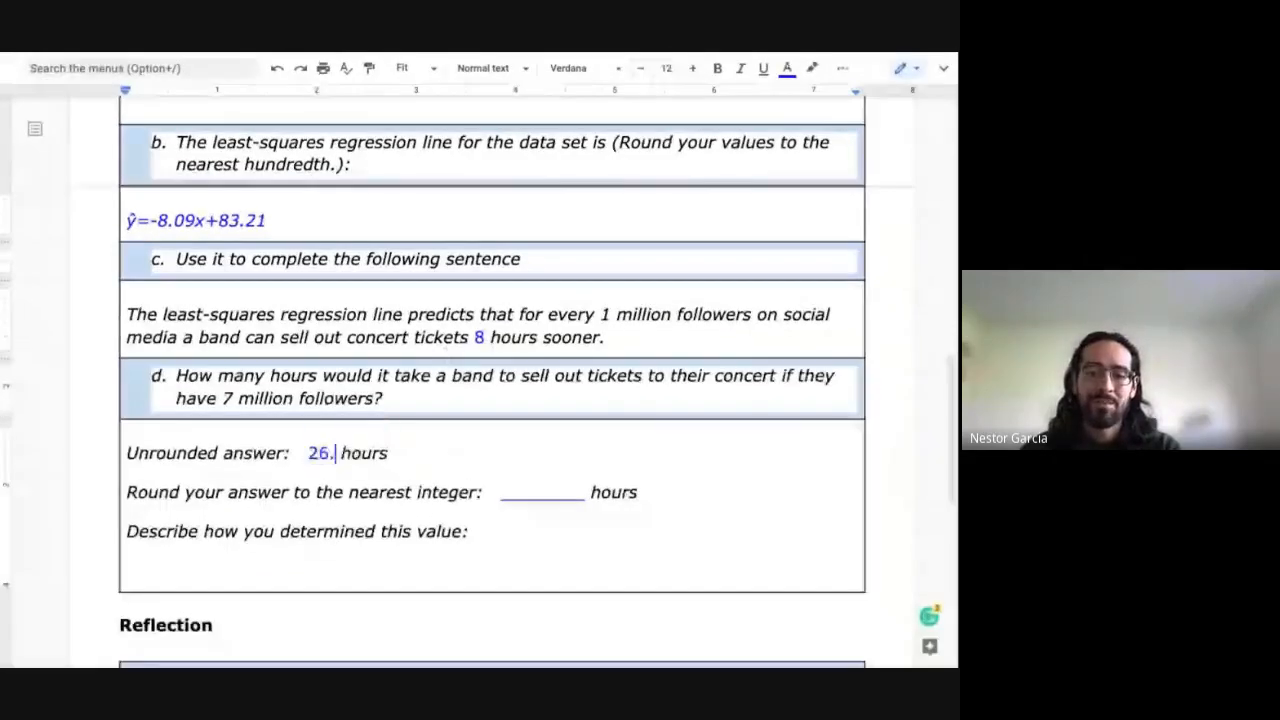
pyautogui.write('58')
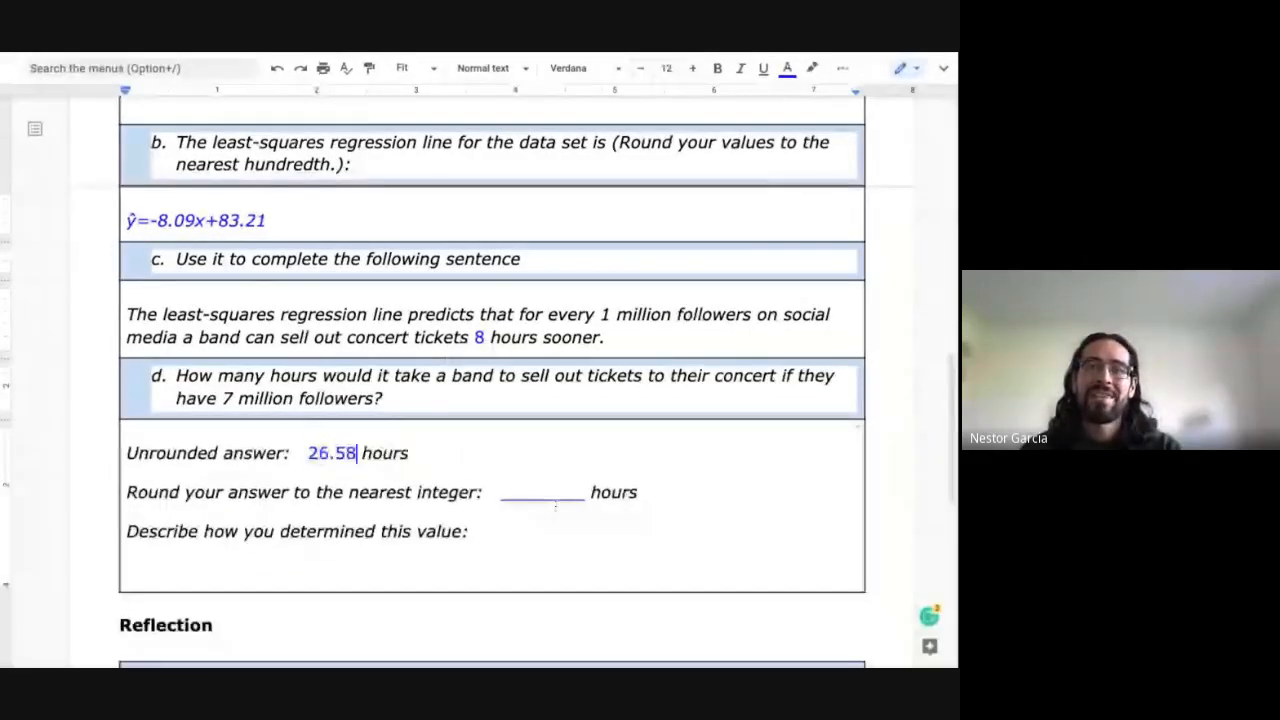
pyautogui.doubleClick(556, 496)
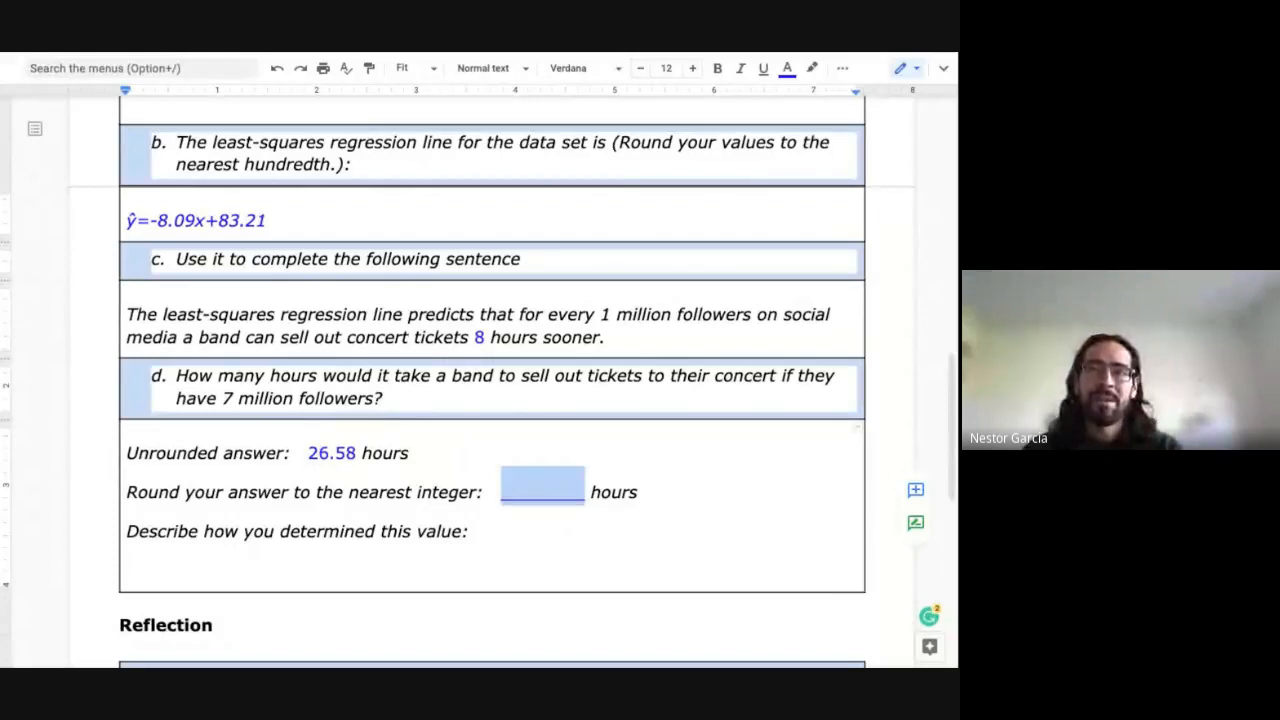
pyautogui.moveTo(308, 453); pyautogui.dragTo(356, 453)
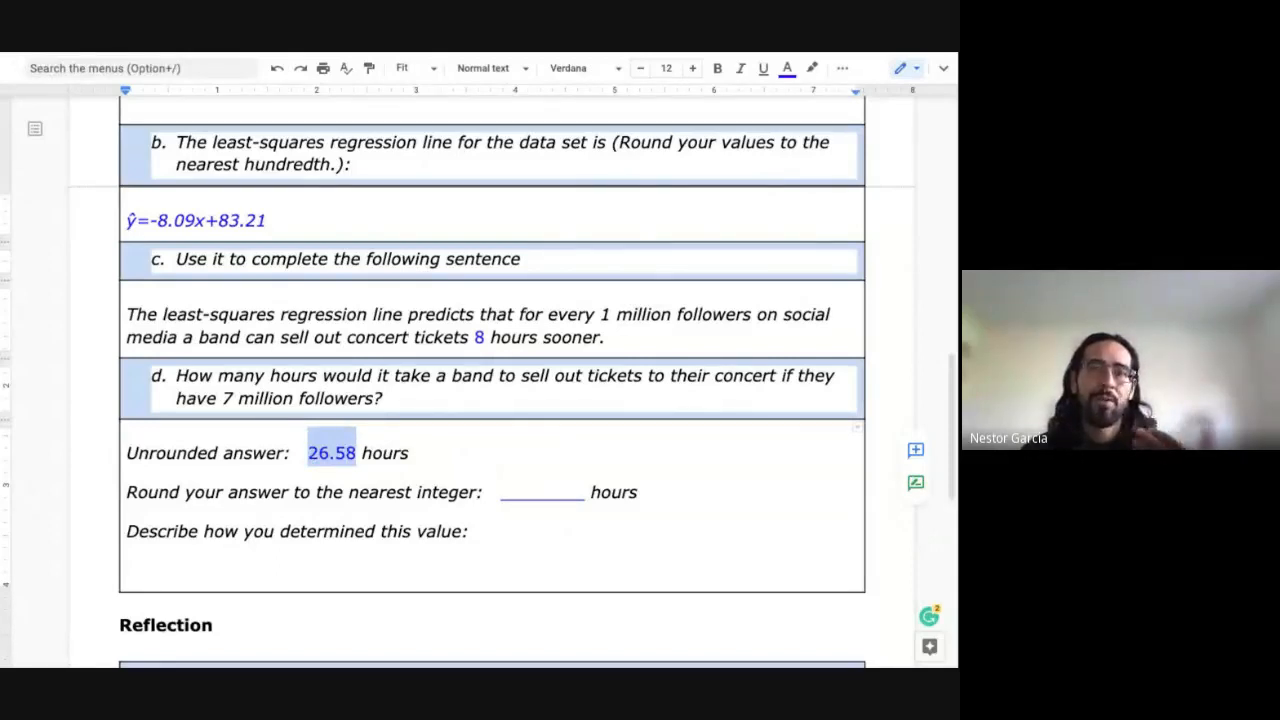
# Step: Enter 27 in question d's nearest-integer answer blank
pyautogui.click(532, 492)
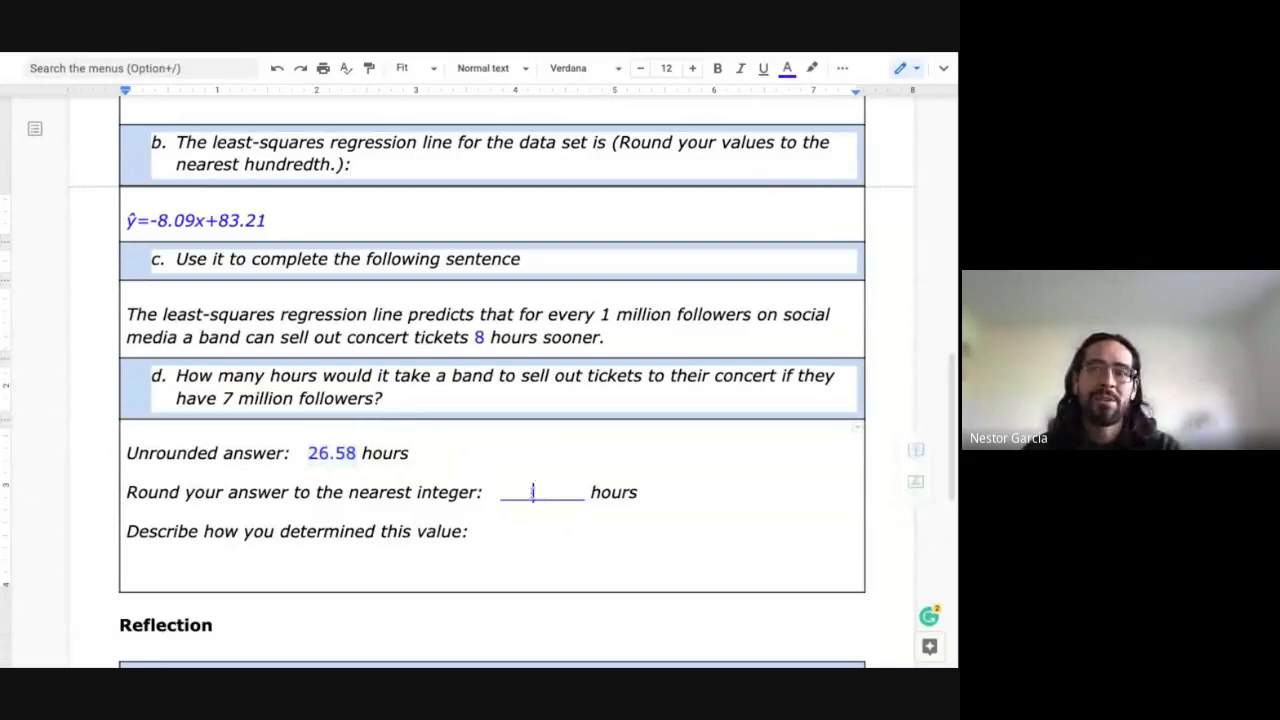
pyautogui.doubleClick(532, 492)
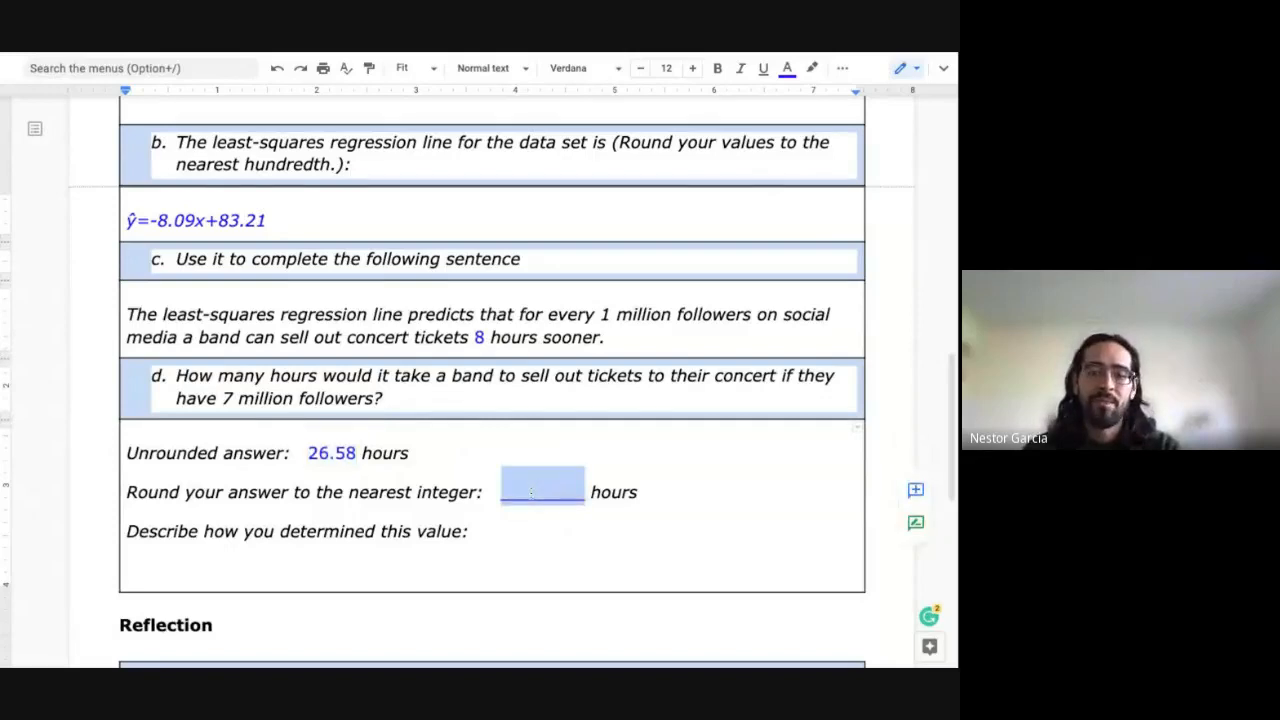
pyautogui.write('27')
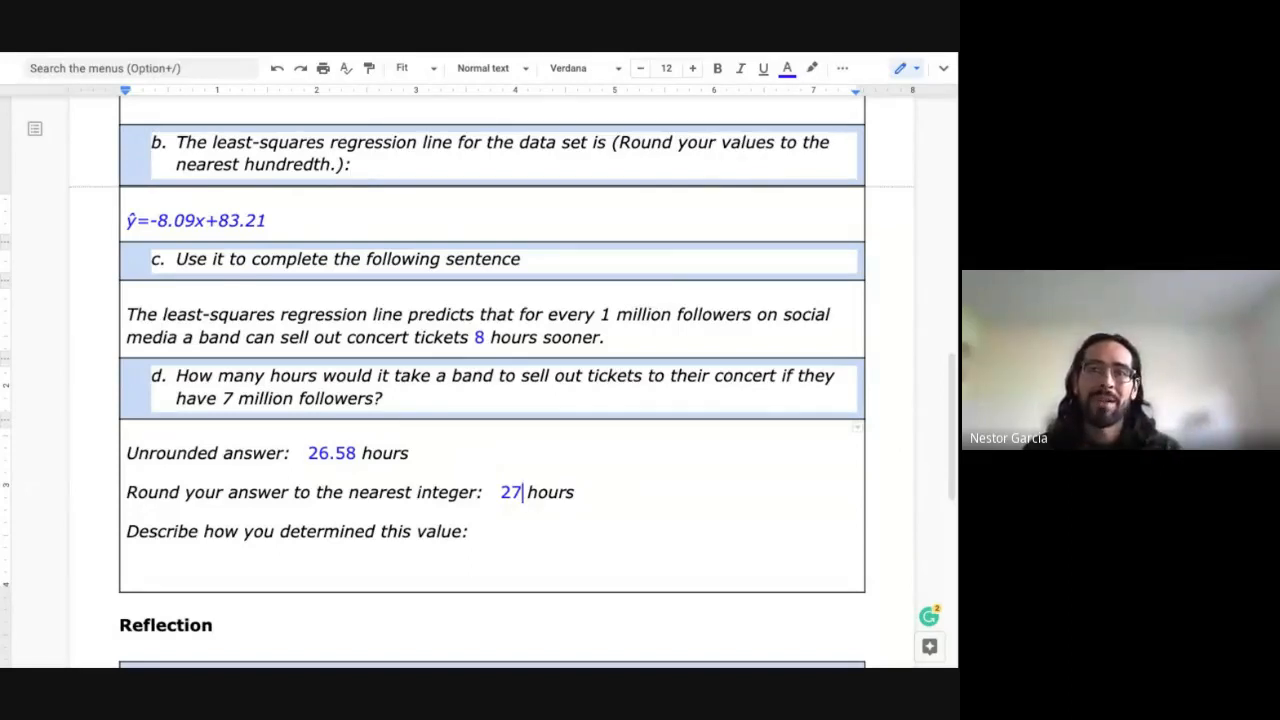
# Step: Review the 7 million followers and the equation ŷ=-8.09x+83.21, then move on to the Reflection section
pyautogui.click(221, 397)
pyautogui.doubleClick(226, 397)
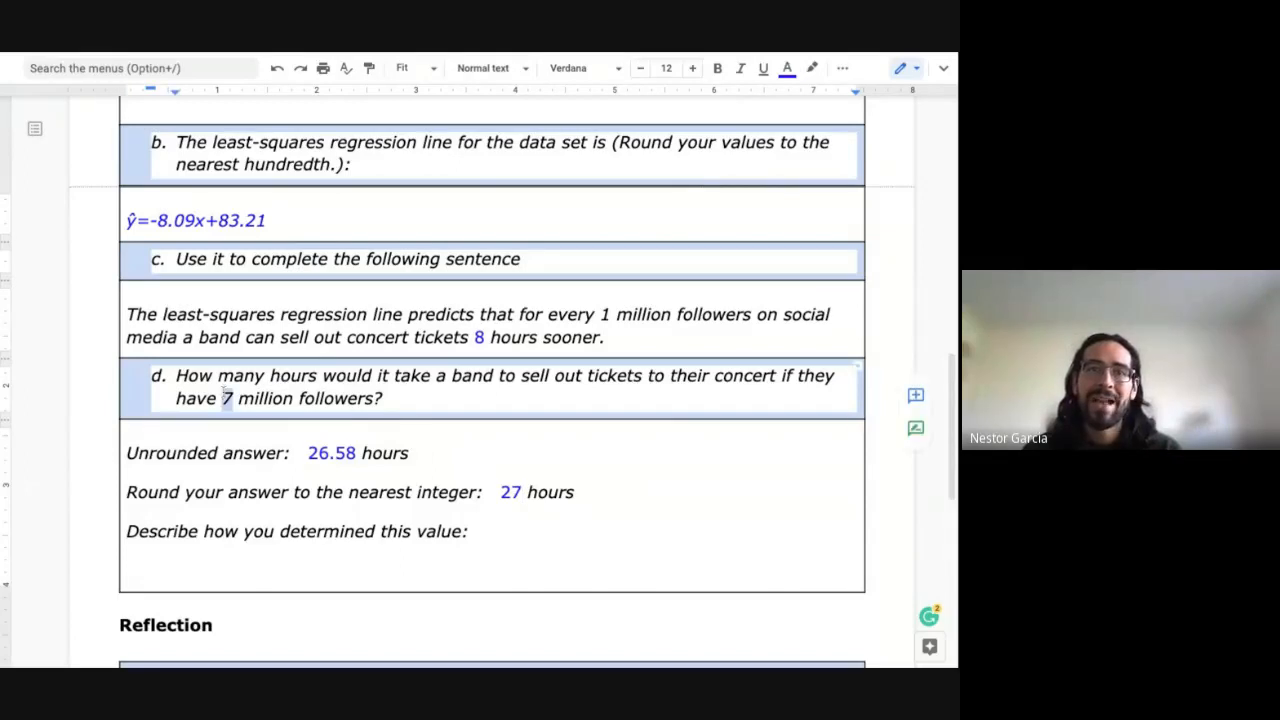
pyautogui.moveTo(277, 221); pyautogui.dragTo(126, 221)
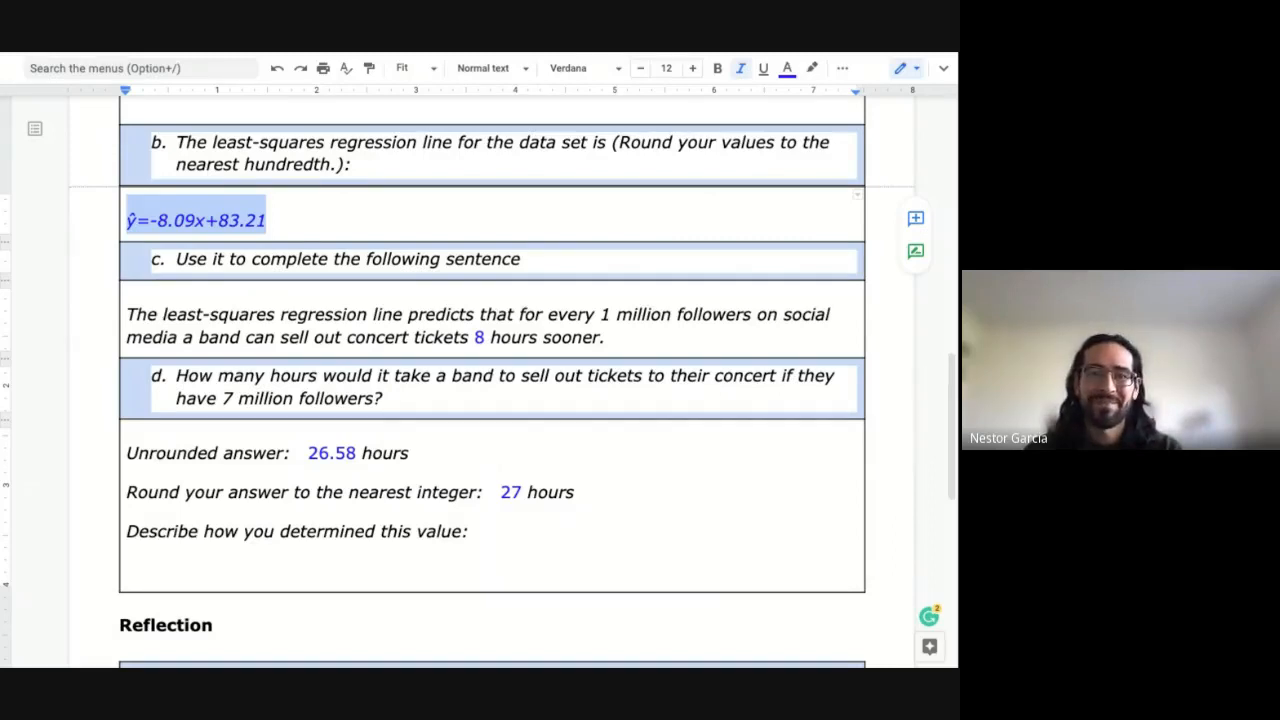
pyautogui.scroll(-1, 464, 385)
pyautogui.scroll(-2, 490, 380)
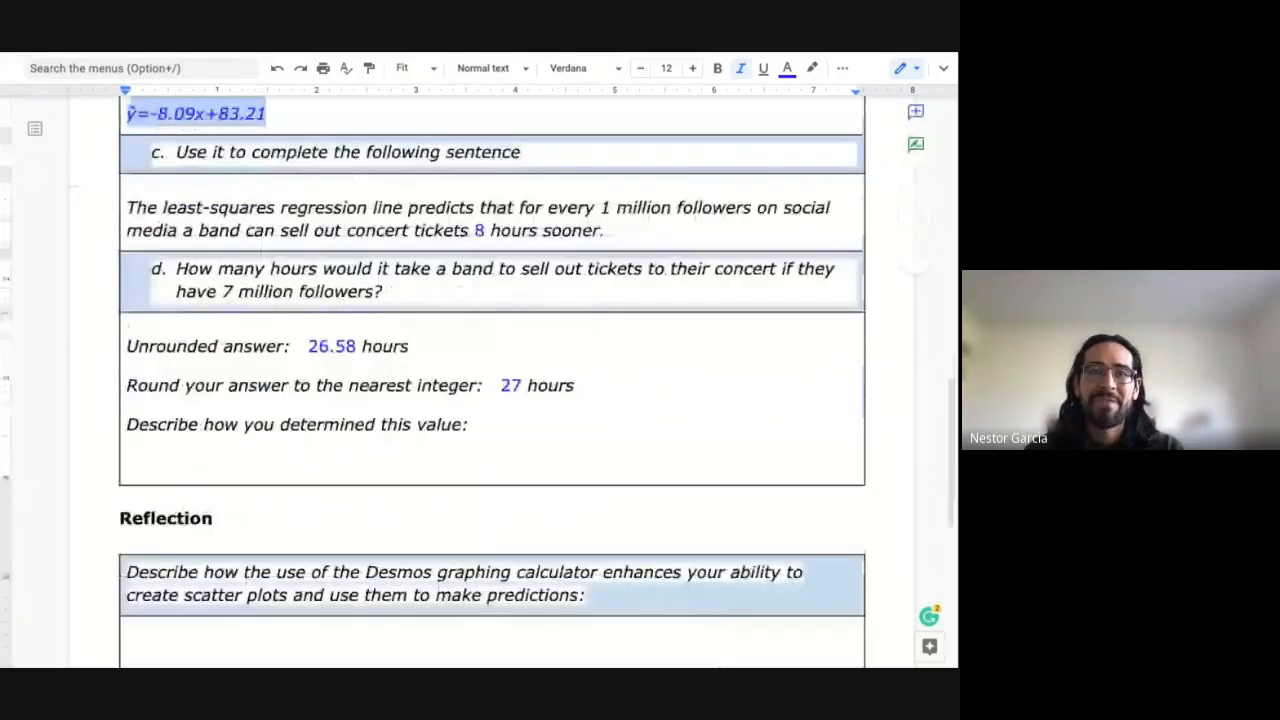
pyautogui.scroll(-2, 389, 522)
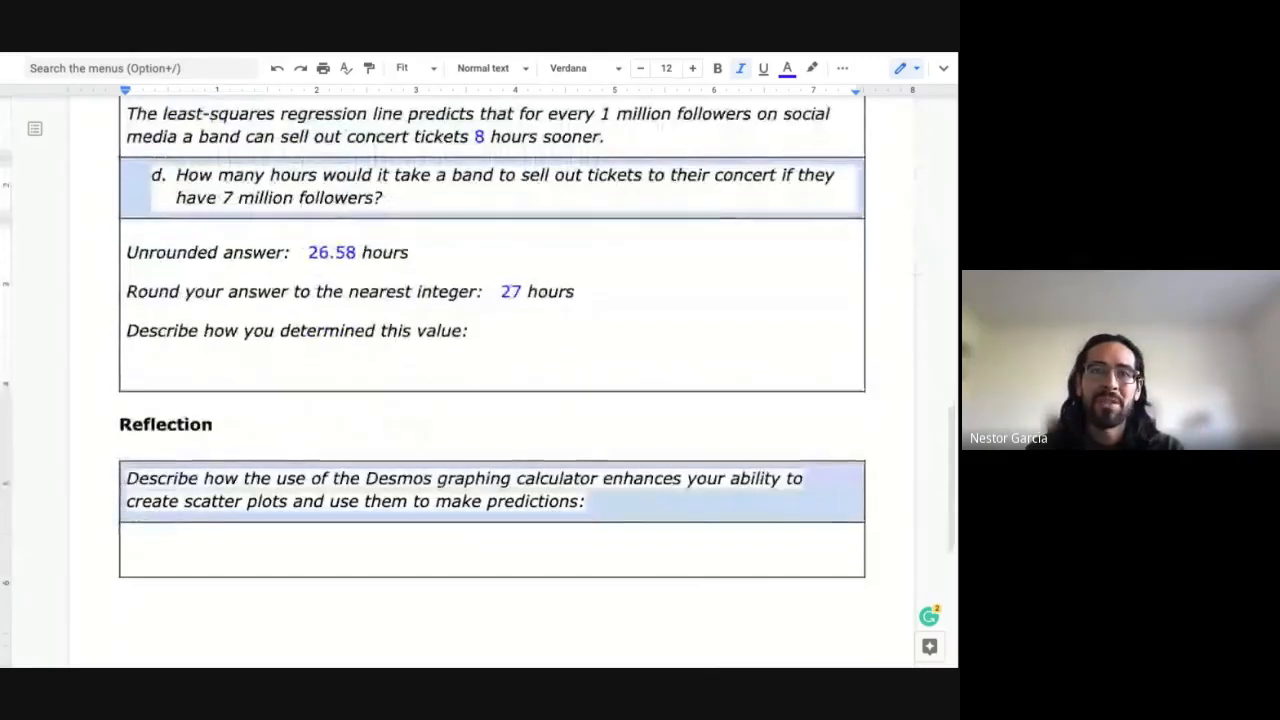